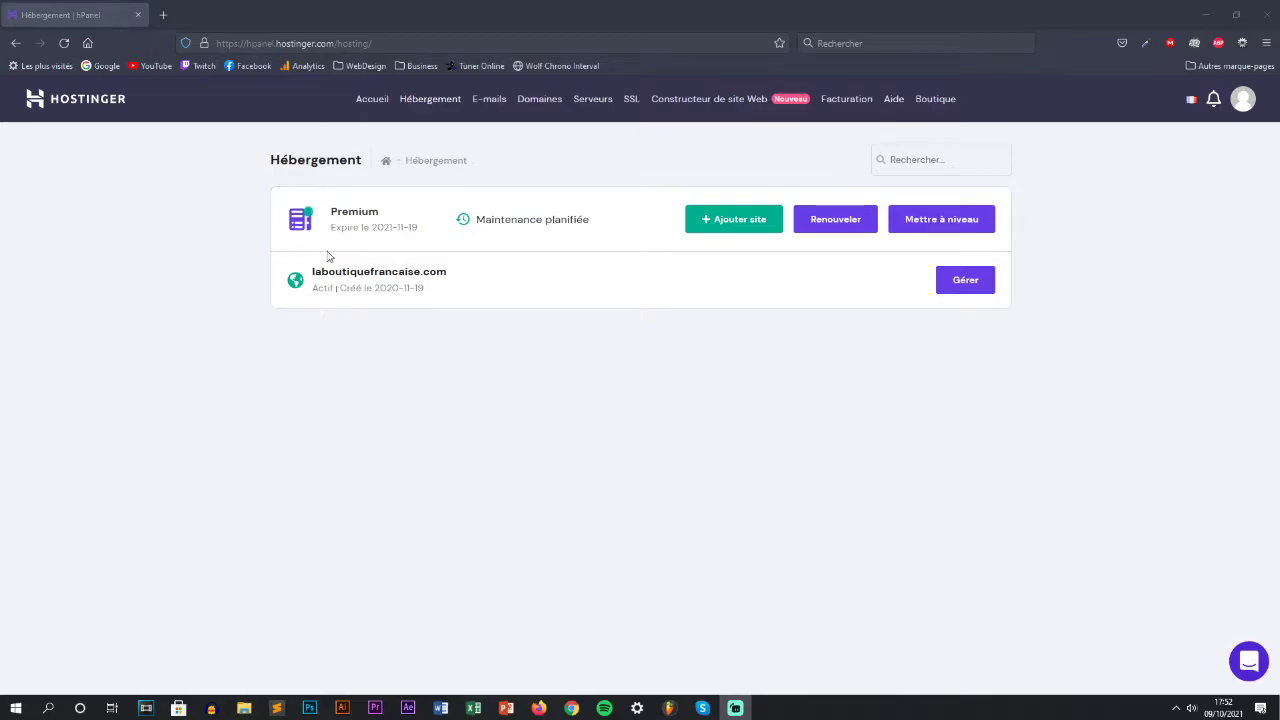
- Search Google for "hostinger" in a new browser tab and open the official hostinger.fr site
{"action": "right_click", "coordinate": [372, 99]}
{"action": "left_click", "coordinate": [410, 107]}
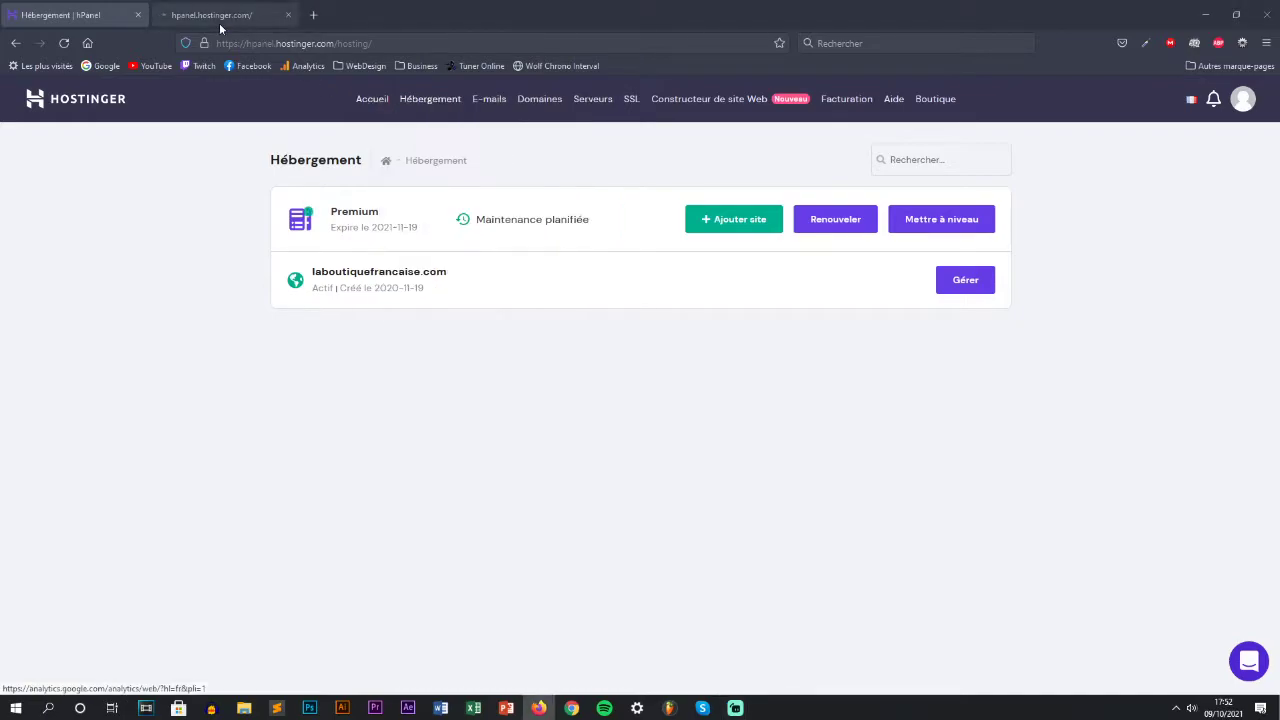
{"action": "left_click", "coordinate": [220, 16]}
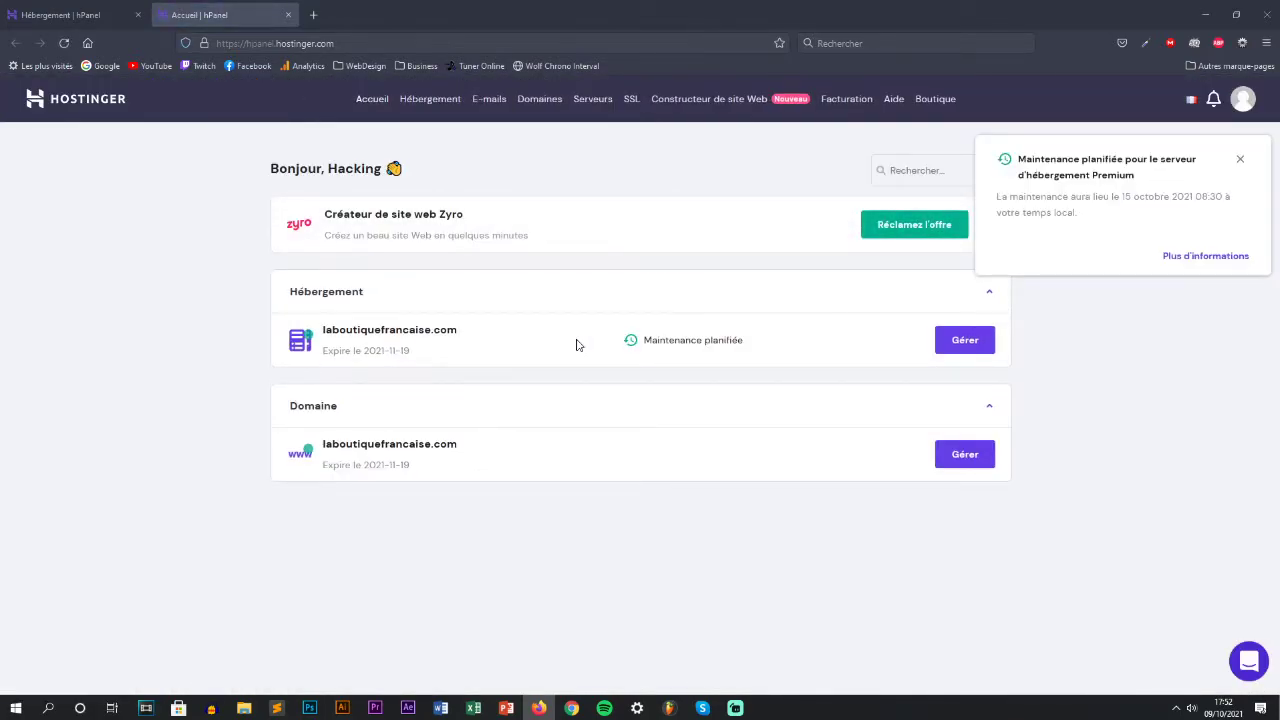
{"action": "left_click", "coordinate": [300, 43]}
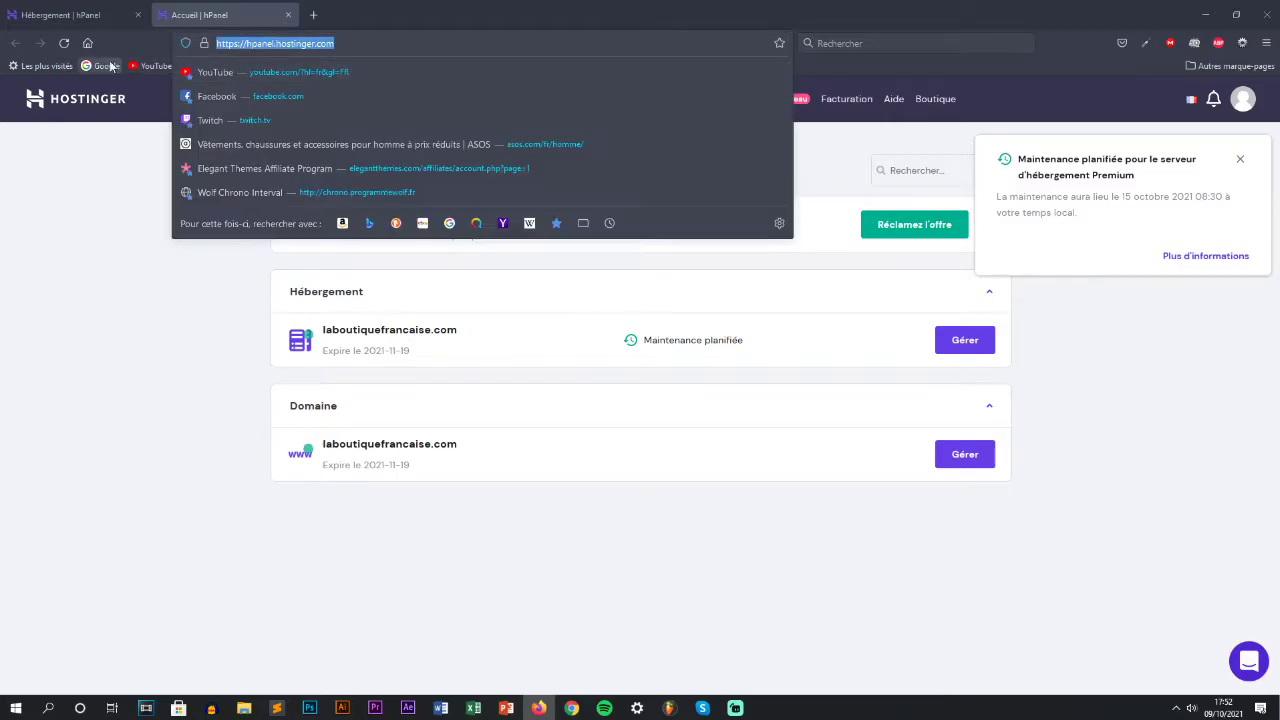
{"action": "left_click", "coordinate": [106, 66]}
{"action": "type", "text": "hostinger"}
{"action": "key", "text": "Return"}
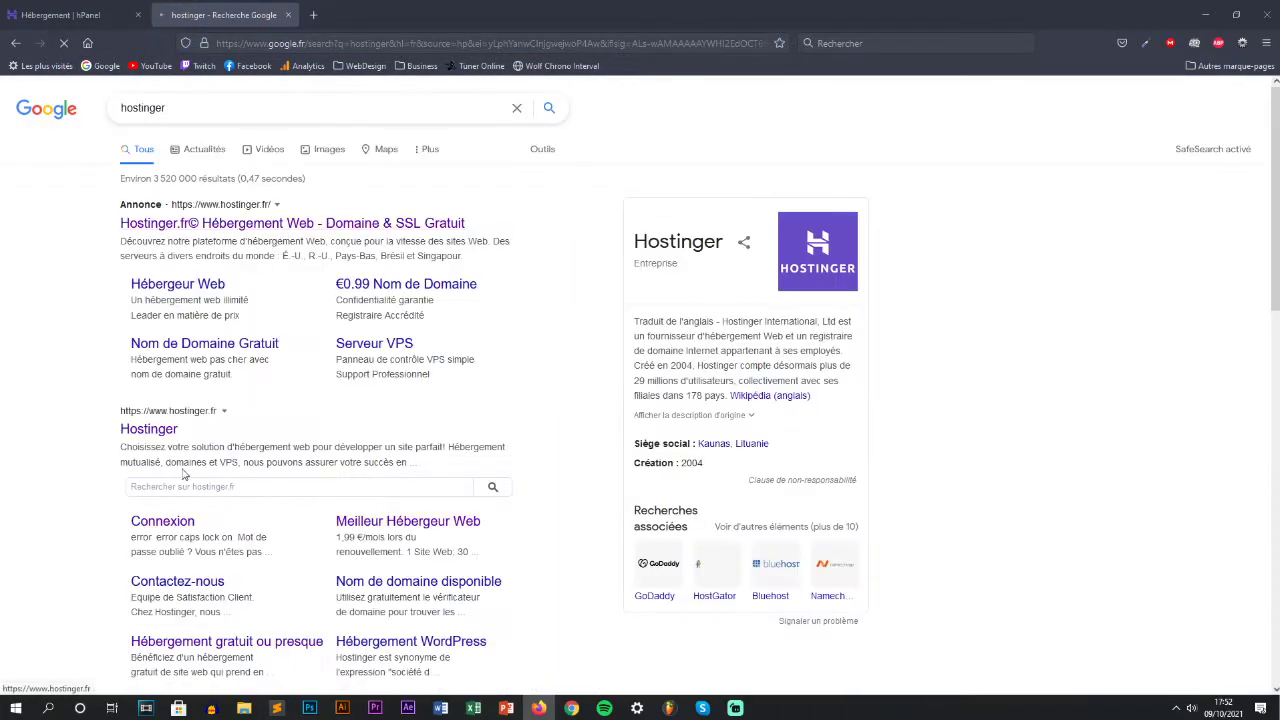
{"action": "left_click", "coordinate": [150, 429]}
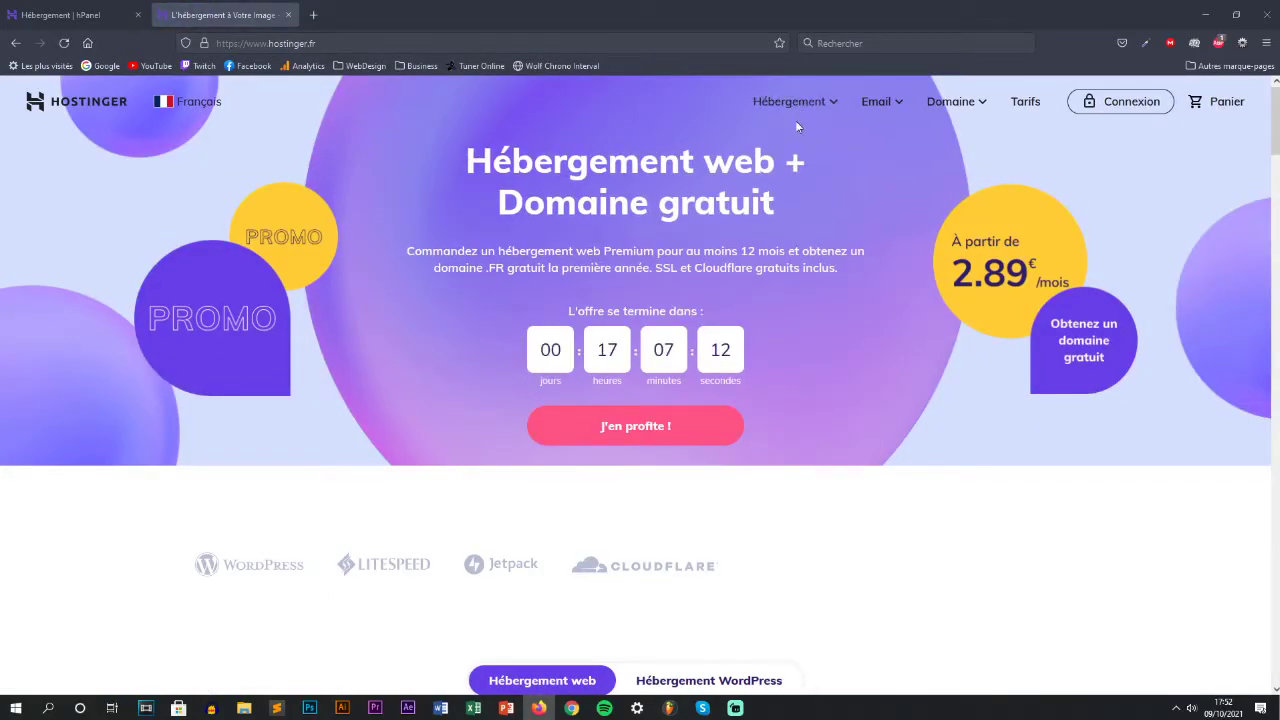
- Open the web hosting offers and compare the features and prices of the Hébergement à l'unité, Premium and Business plans
{"action": "mouse_move", "coordinate": [797, 125]}
{"action": "left_click", "coordinate": [735, 182]}
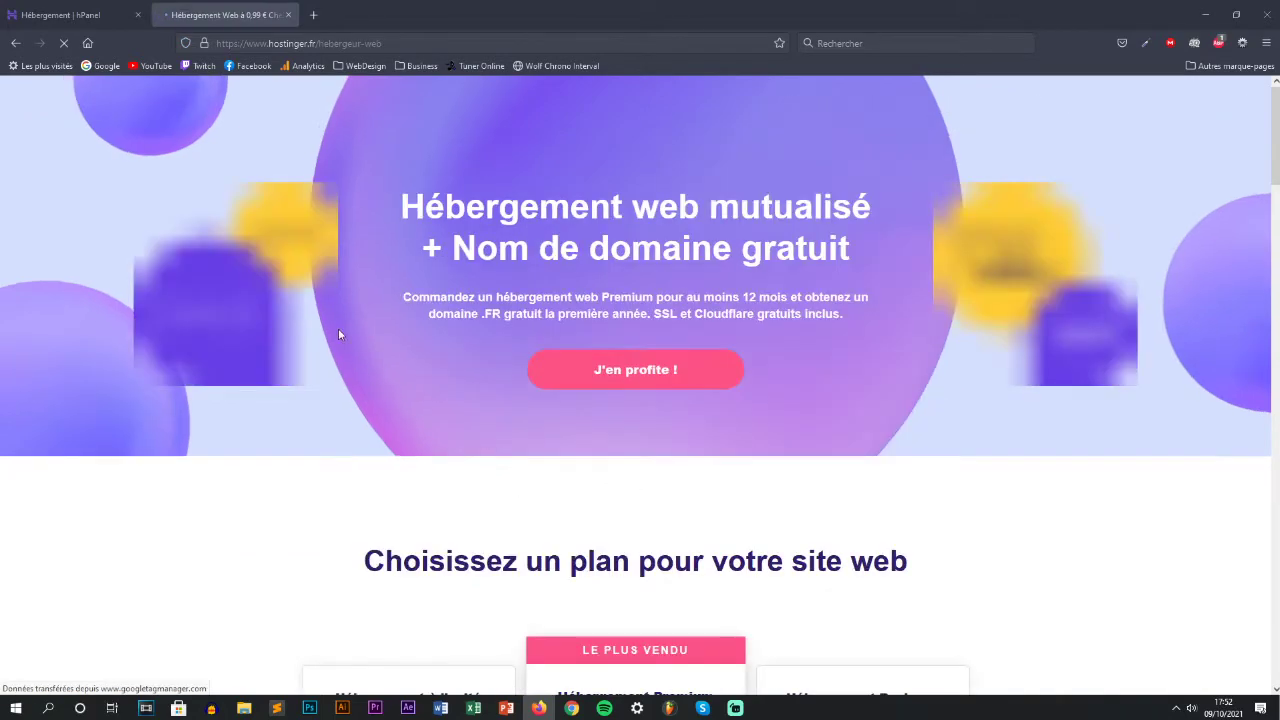
{"action": "scroll", "coordinate": [937, 553], "scroll_direction": "down", "scroll_amount": 5}
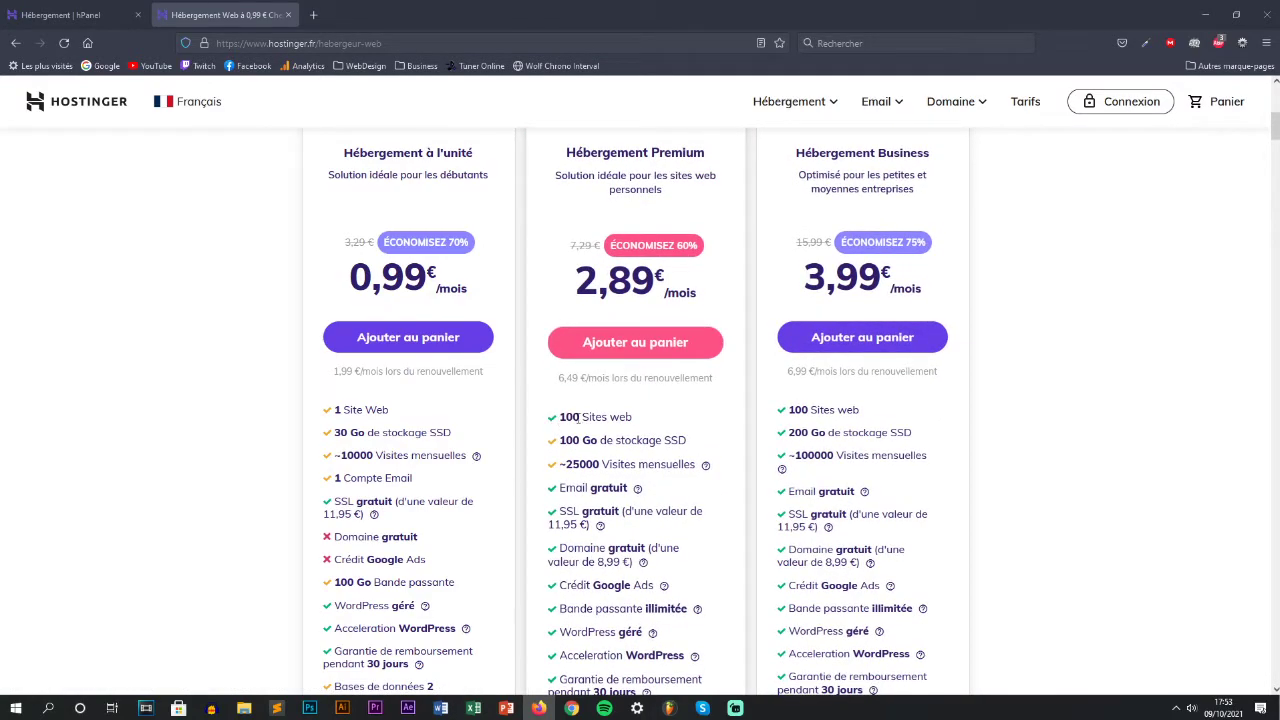
{"action": "scroll", "coordinate": [633, 469], "scroll_direction": "down", "scroll_amount": 5}
{"action": "left_click_drag", "start_coordinate": [571, 444], "coordinate": [742, 464]}
{"action": "left_click", "coordinate": [706, 460]}
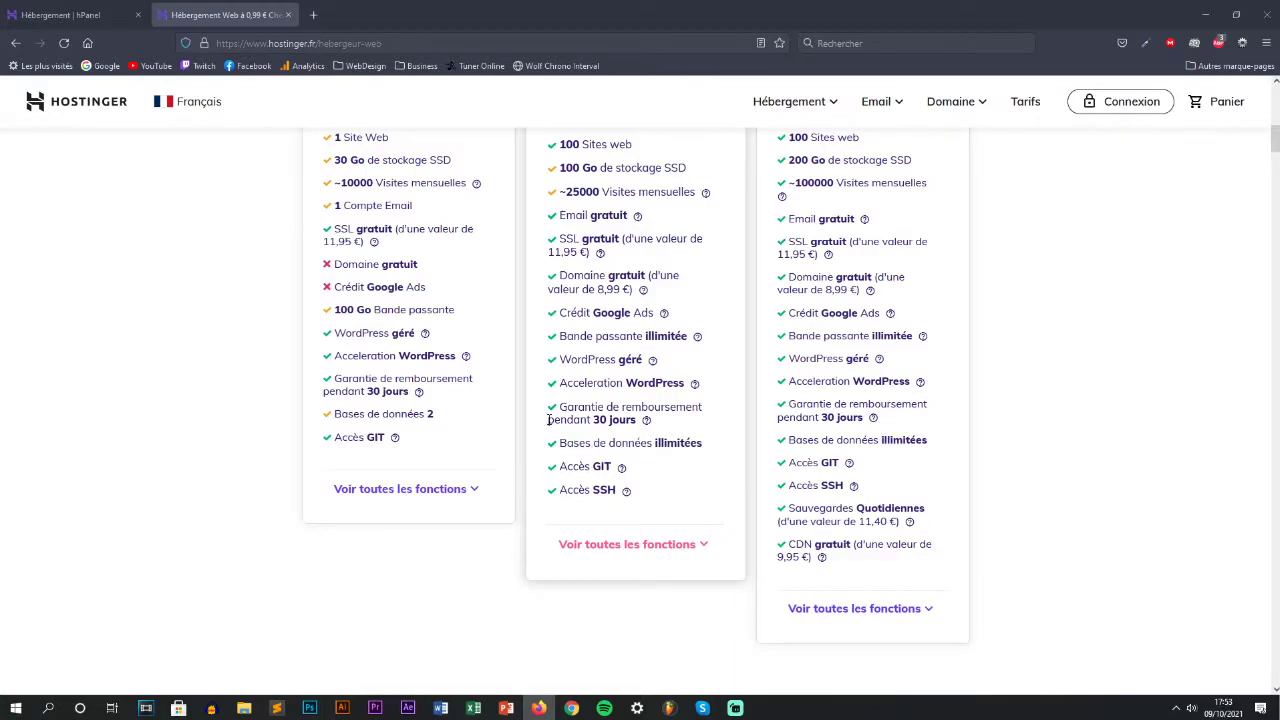
{"action": "scroll", "coordinate": [607, 462], "scroll_direction": "up", "scroll_amount": 1}
{"action": "scroll", "coordinate": [606, 463], "scroll_direction": "up", "scroll_amount": 3}
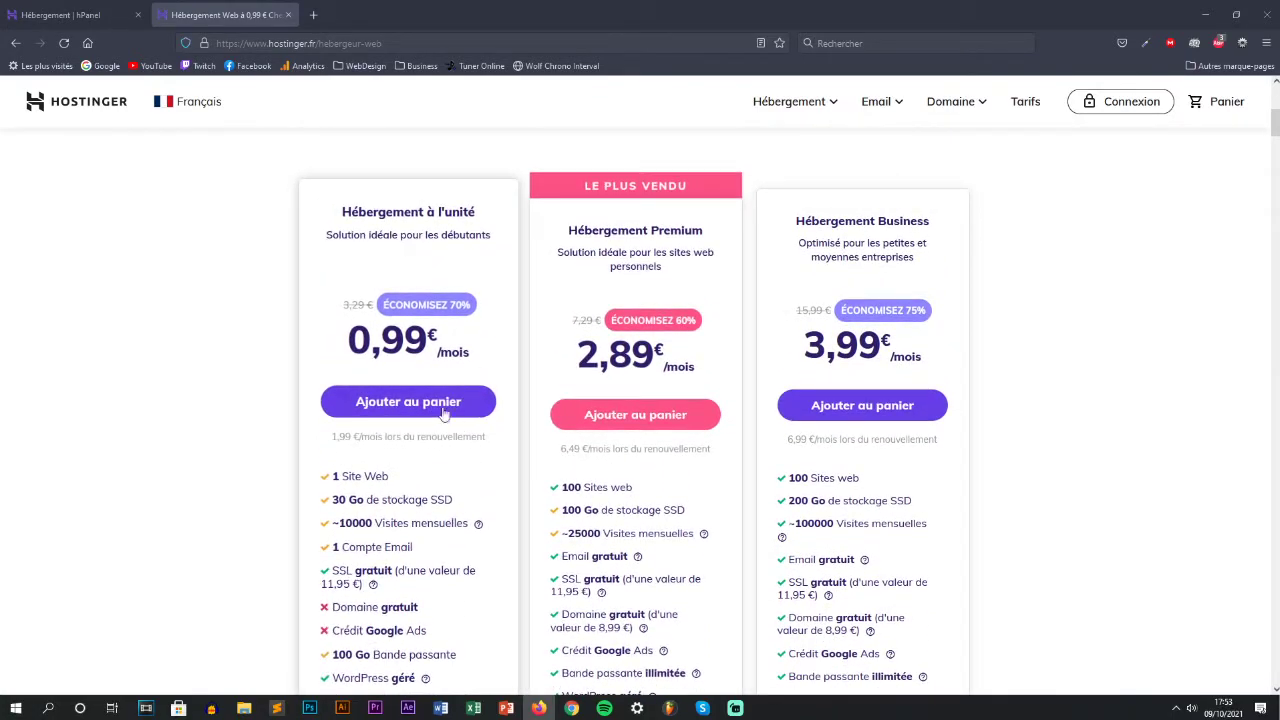
{"action": "scroll", "coordinate": [474, 467], "scroll_direction": "down", "scroll_amount": 2}
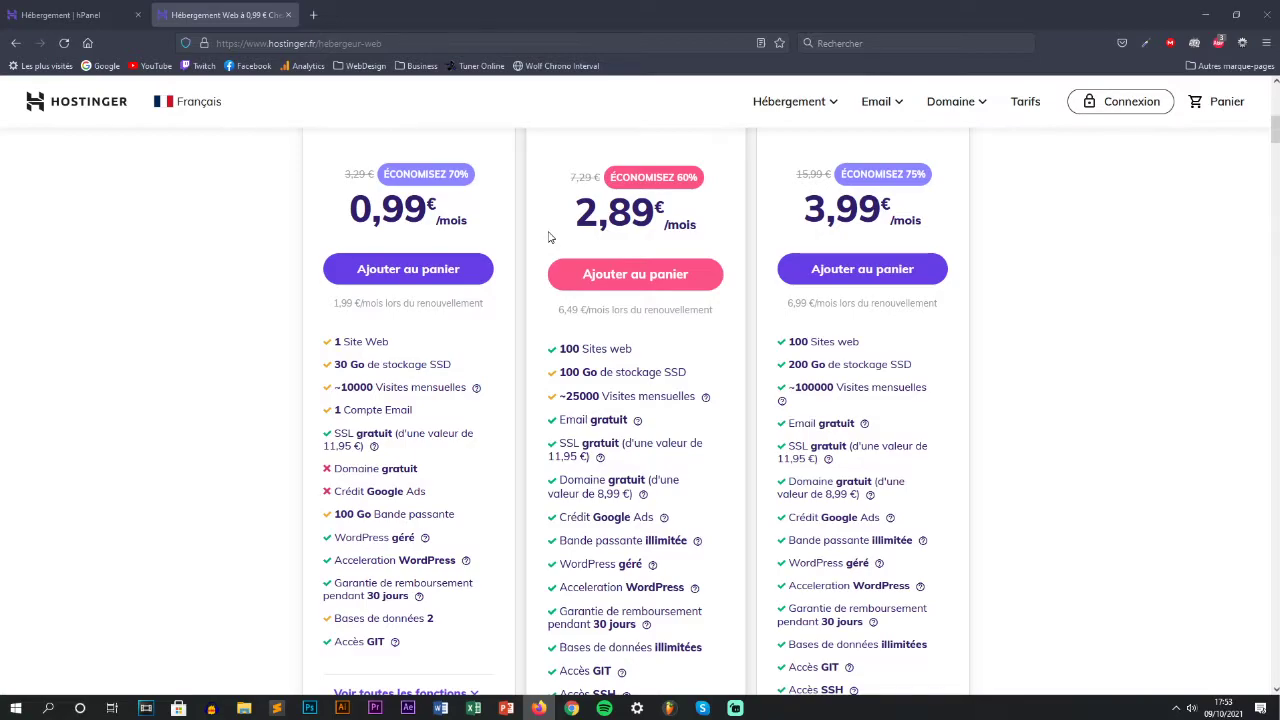
- Return to hPanel, open the management page for laboutiquefrancaise.com and check the list of sites on the account
{"action": "left_click", "coordinate": [60, 15]}
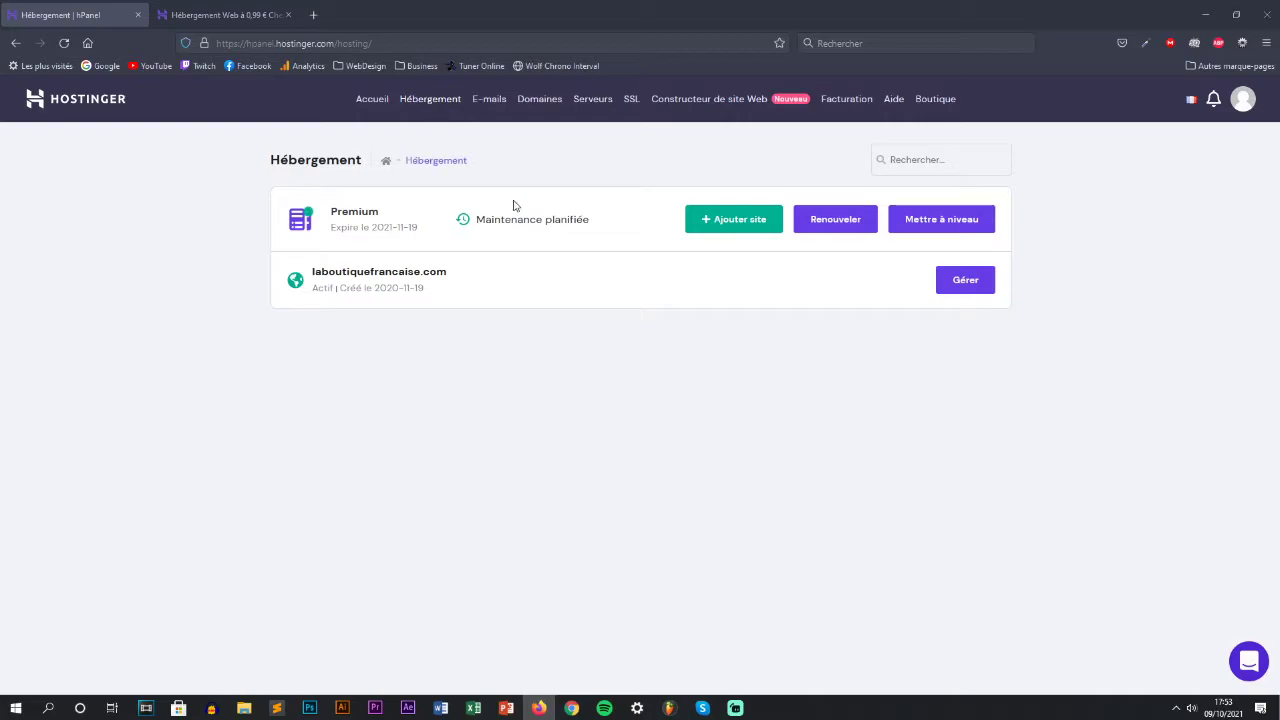
{"action": "left_click", "coordinate": [945, 288]}
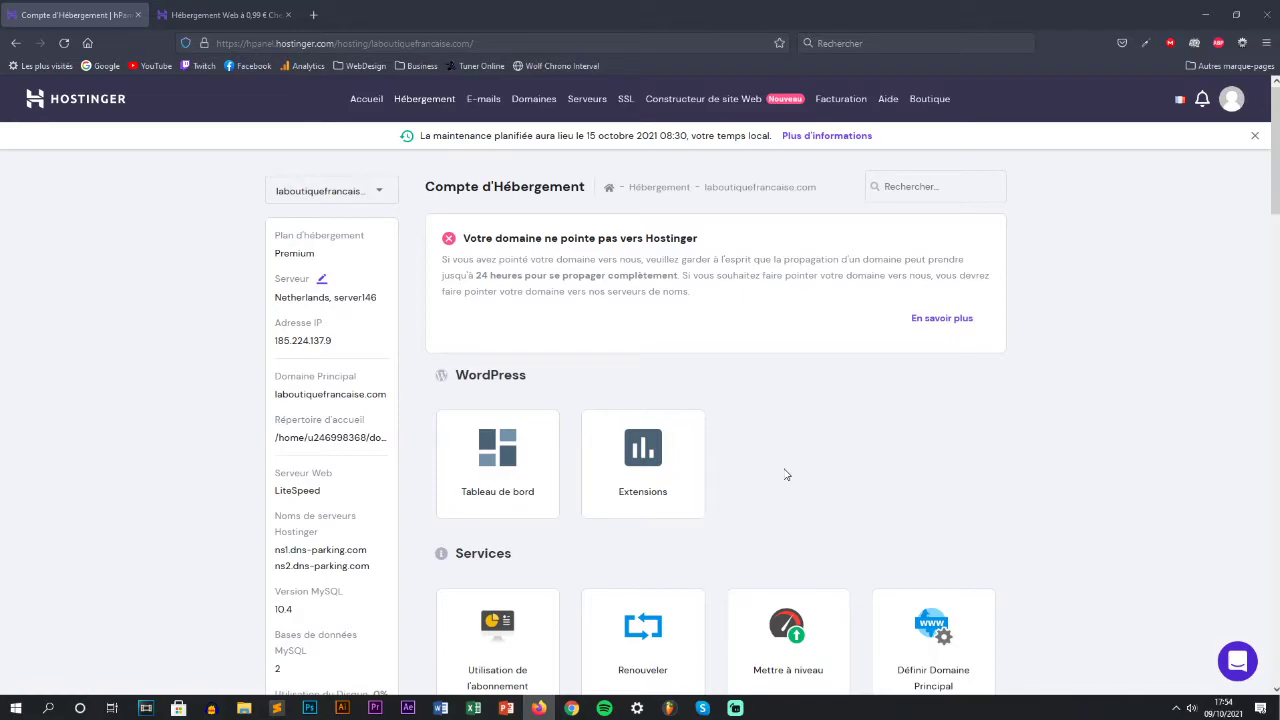
{"action": "left_click", "coordinate": [371, 190]}
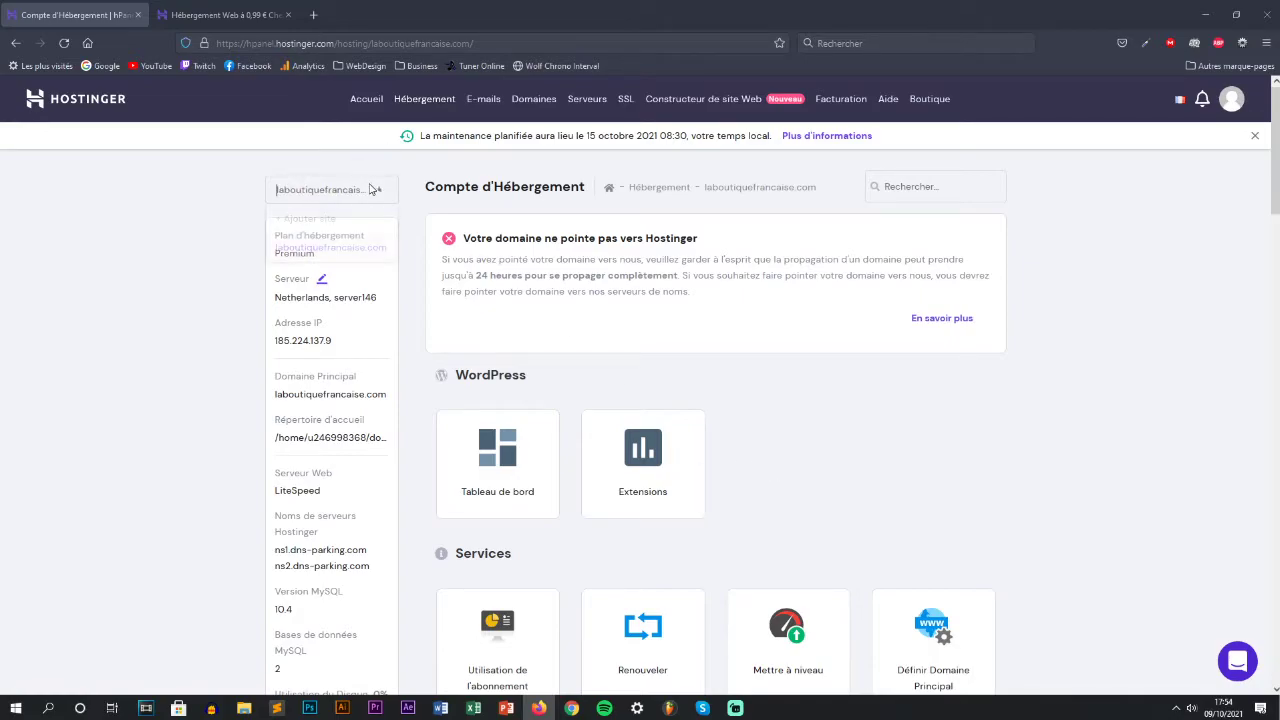
{"action": "left_click", "coordinate": [371, 189]}
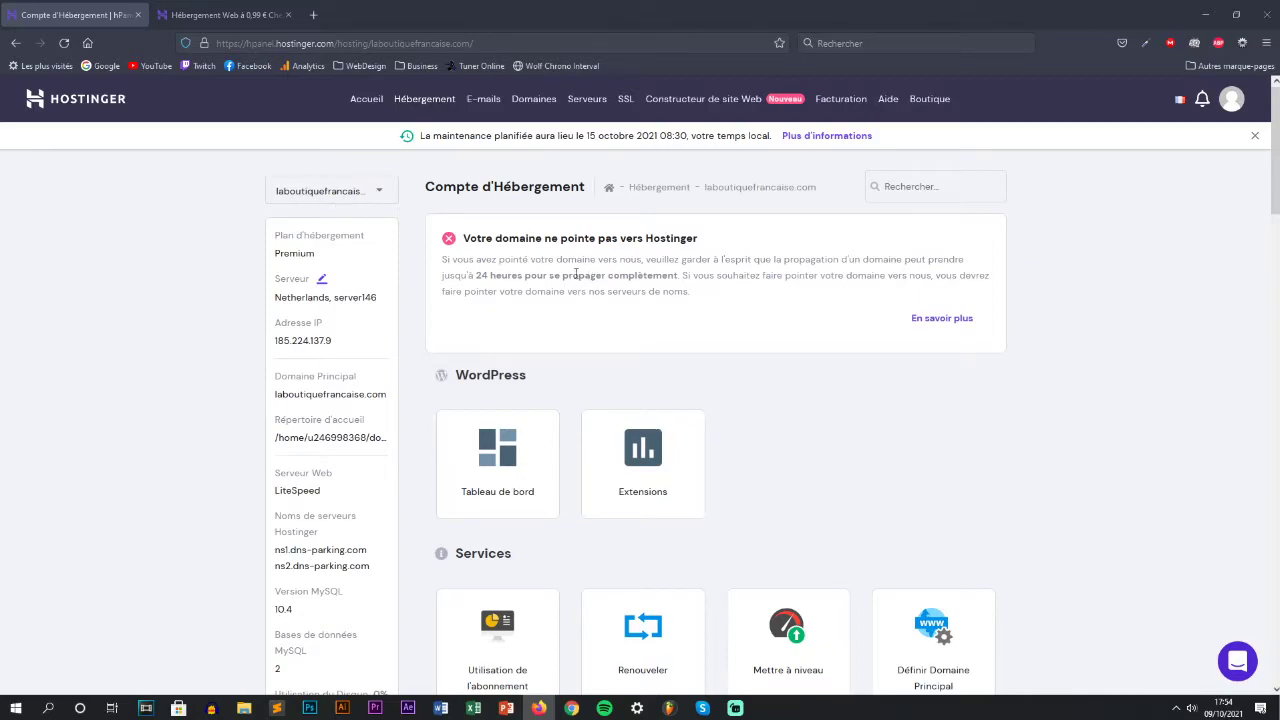
- Review the prices of the three hosting plans again and return to the hosting account page
{"action": "key", "text": "ctrl+Tab"}
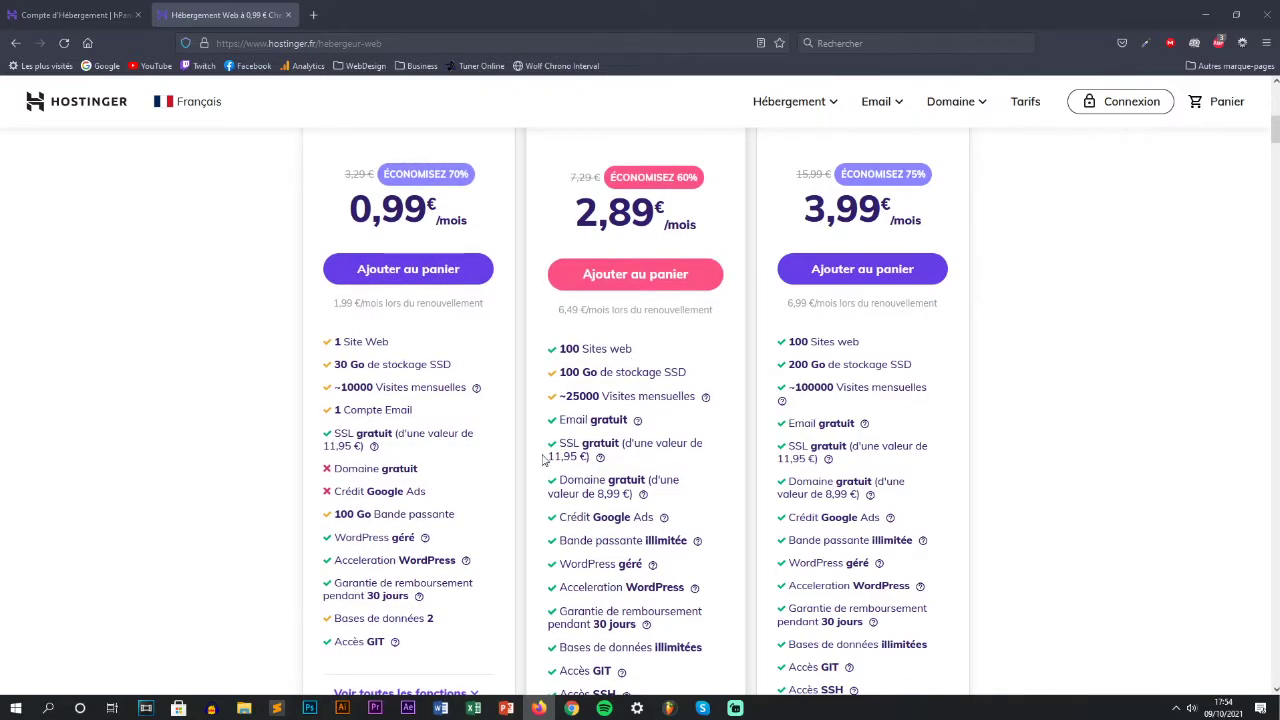
{"action": "scroll", "coordinate": [905, 343], "scroll_direction": "up", "scroll_amount": 2}
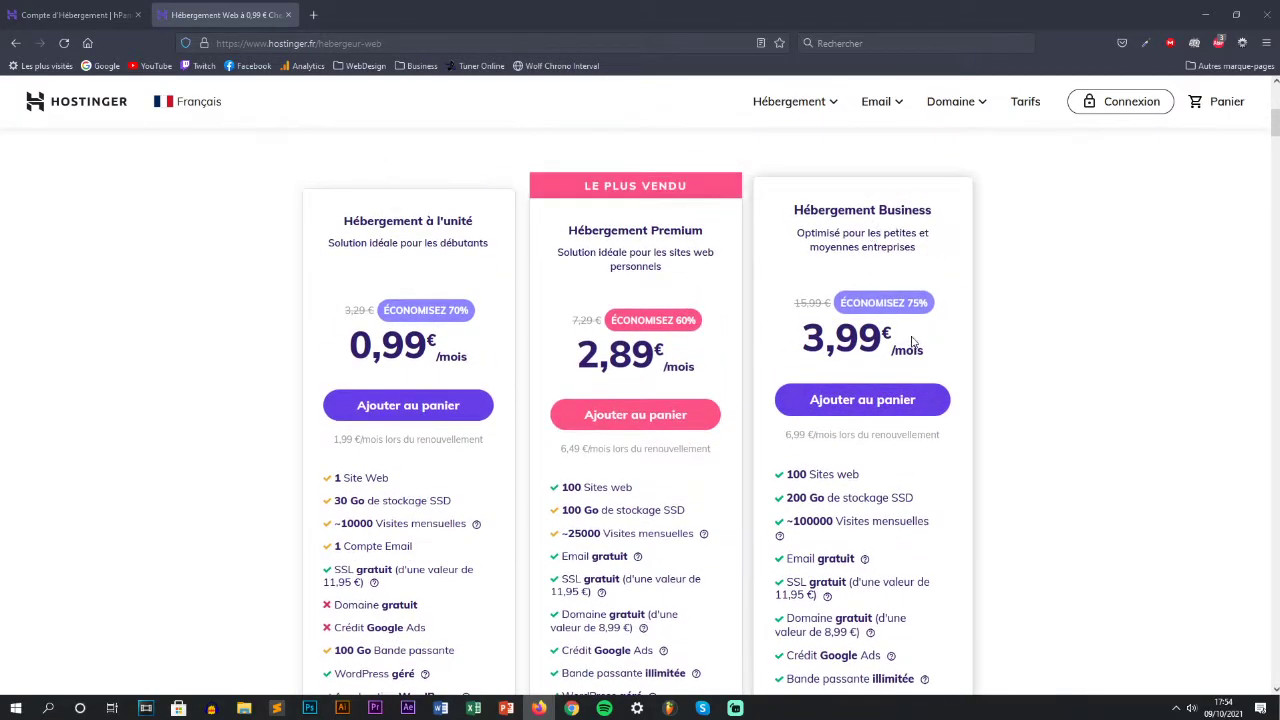
{"action": "left_click", "coordinate": [92, 22]}
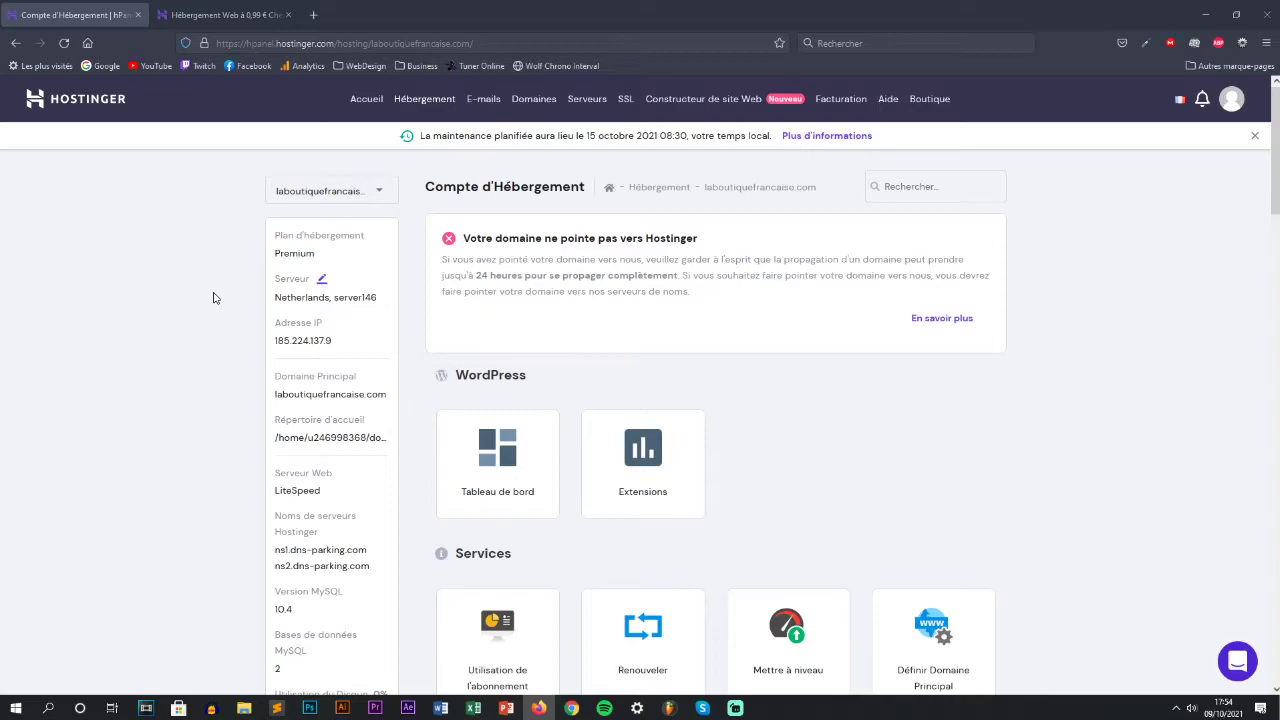
- Look through the hosting account's tool sections and examine its primary domain
{"action": "scroll", "coordinate": [213, 297], "scroll_direction": "down", "scroll_amount": 12}
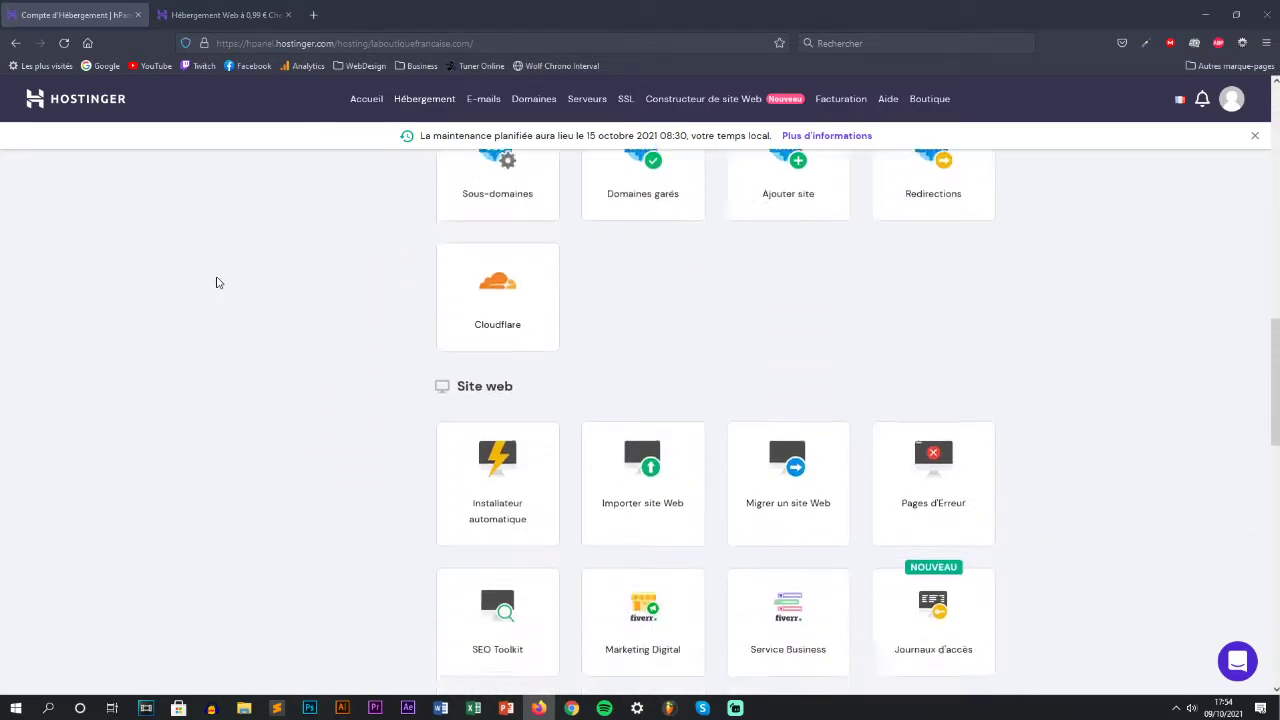
{"action": "scroll", "coordinate": [217, 283], "scroll_direction": "down", "scroll_amount": 10}
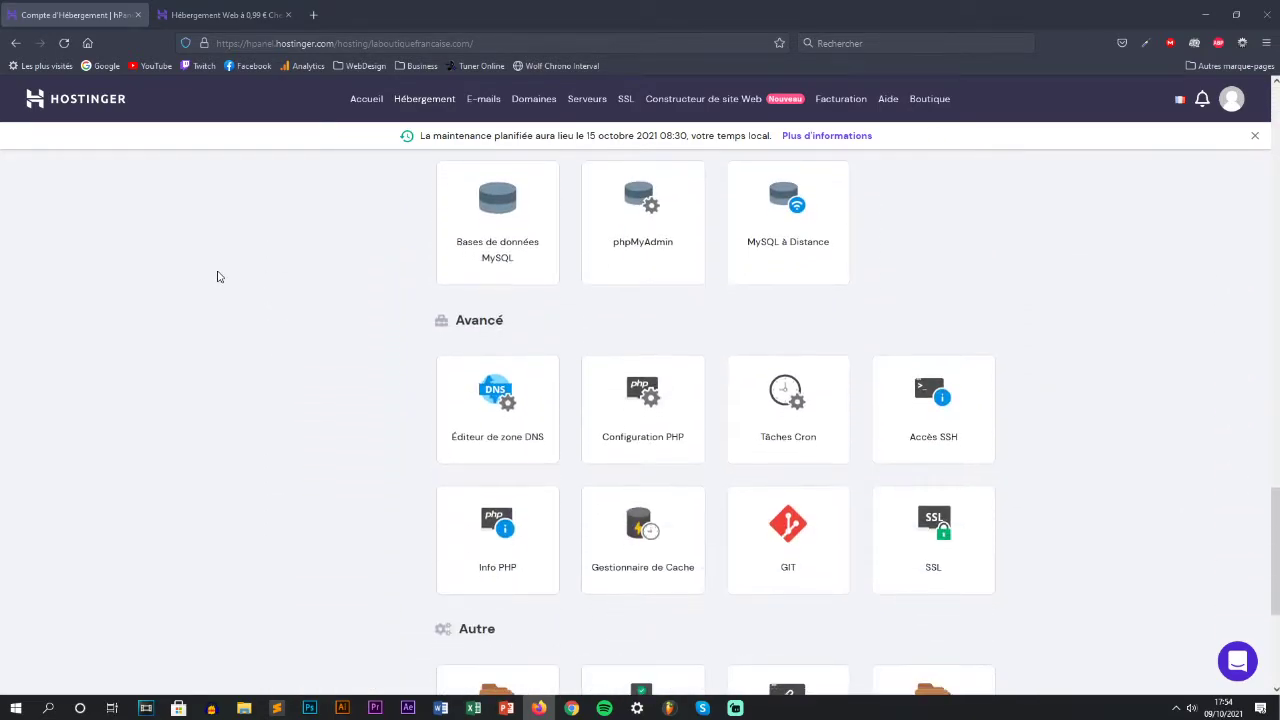
{"action": "scroll", "coordinate": [215, 280], "scroll_direction": "up", "scroll_amount": 20}
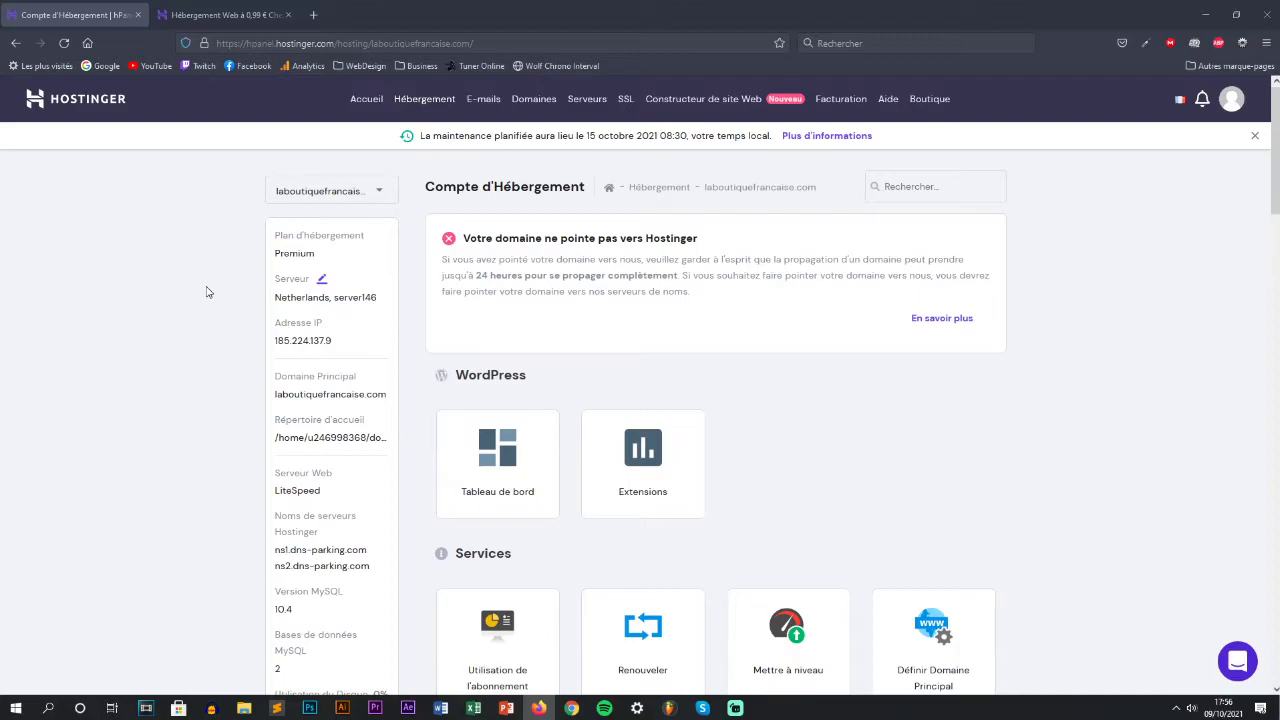
{"action": "left_click_drag", "start_coordinate": [386, 394], "coordinate": [276, 397]}
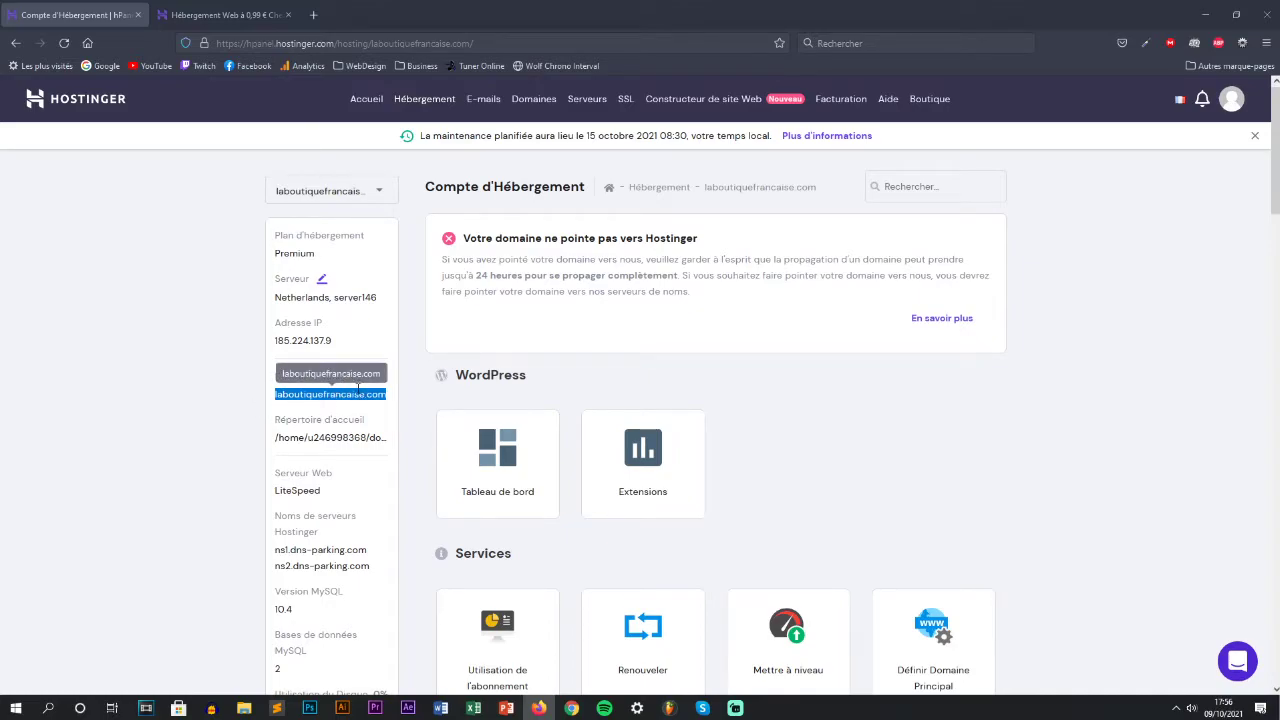
{"action": "left_click", "coordinate": [397, 396]}
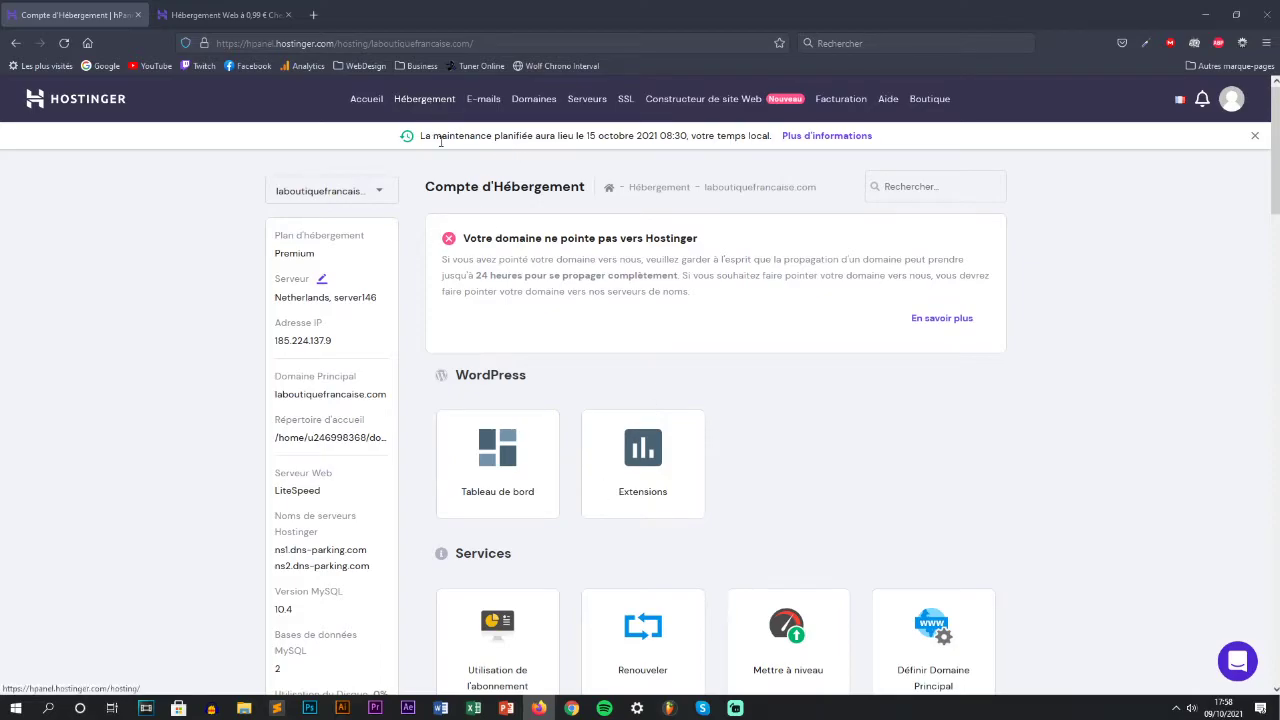
- Open the WordPress dashboard of laboutiquefrancaise.com and check which WordPress installations it offers
{"action": "left_click", "coordinate": [325, 190]}
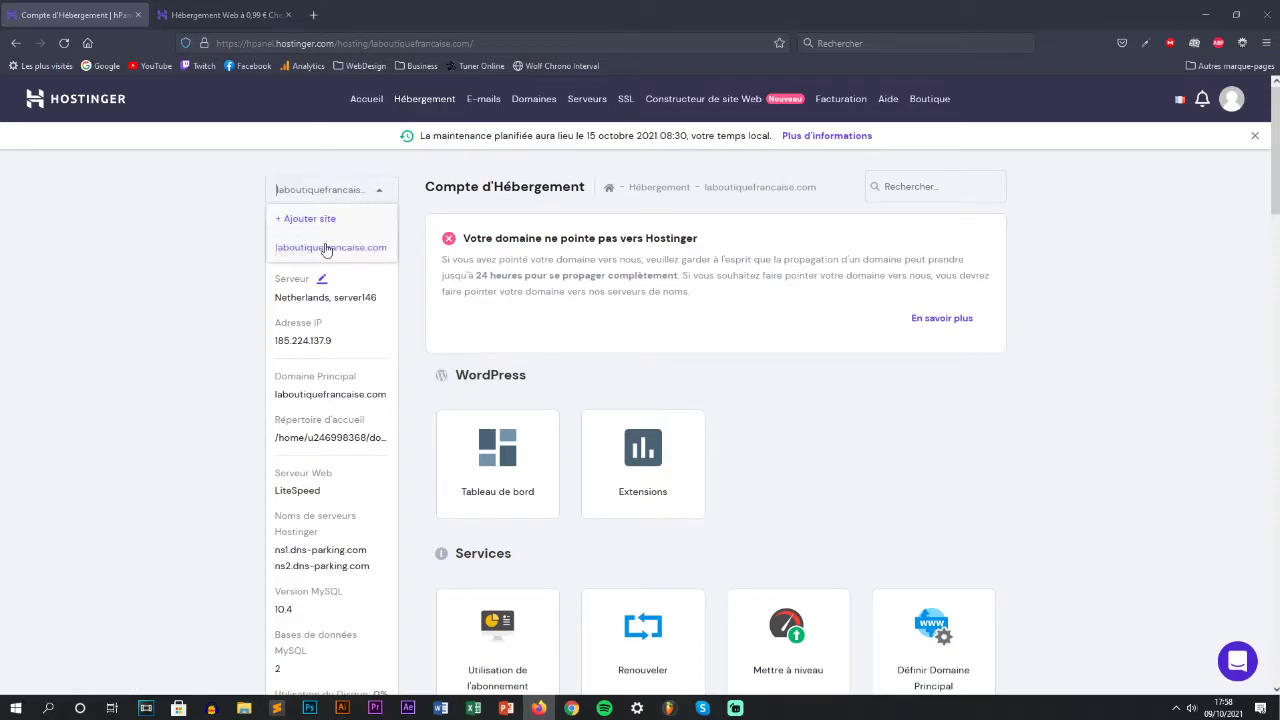
{"action": "left_click", "coordinate": [423, 366]}
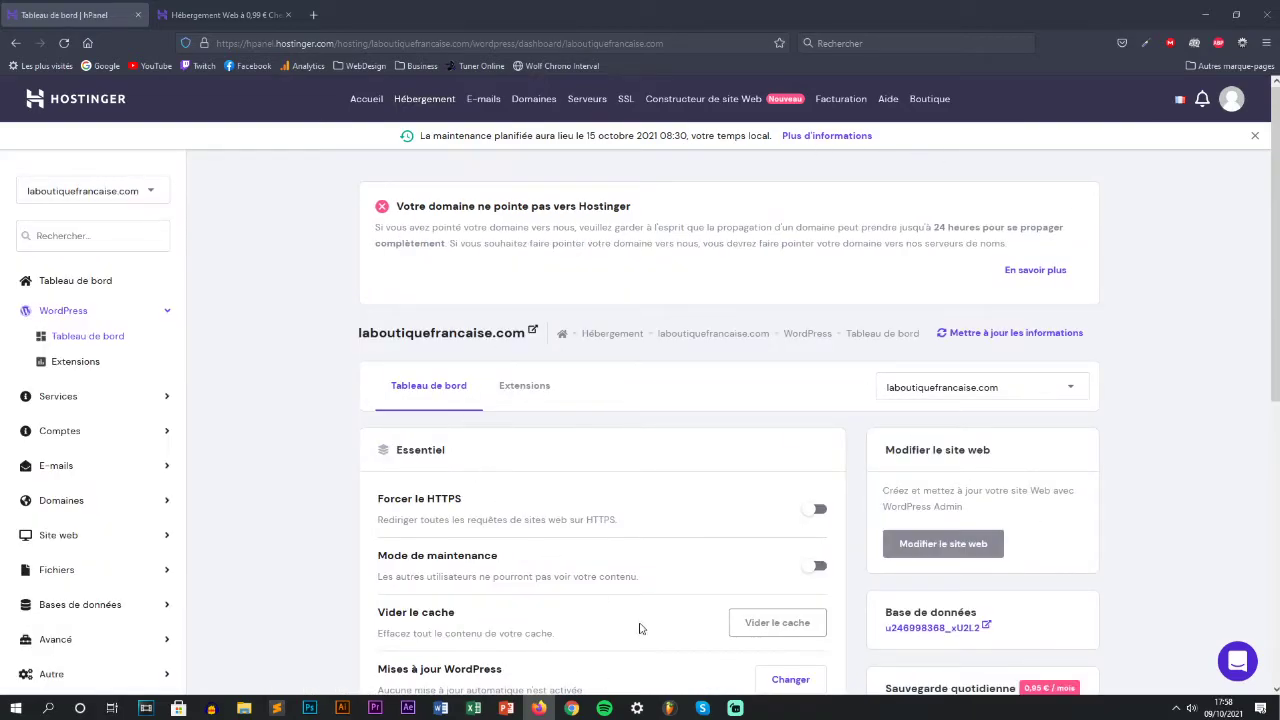
{"action": "left_click", "coordinate": [937, 388]}
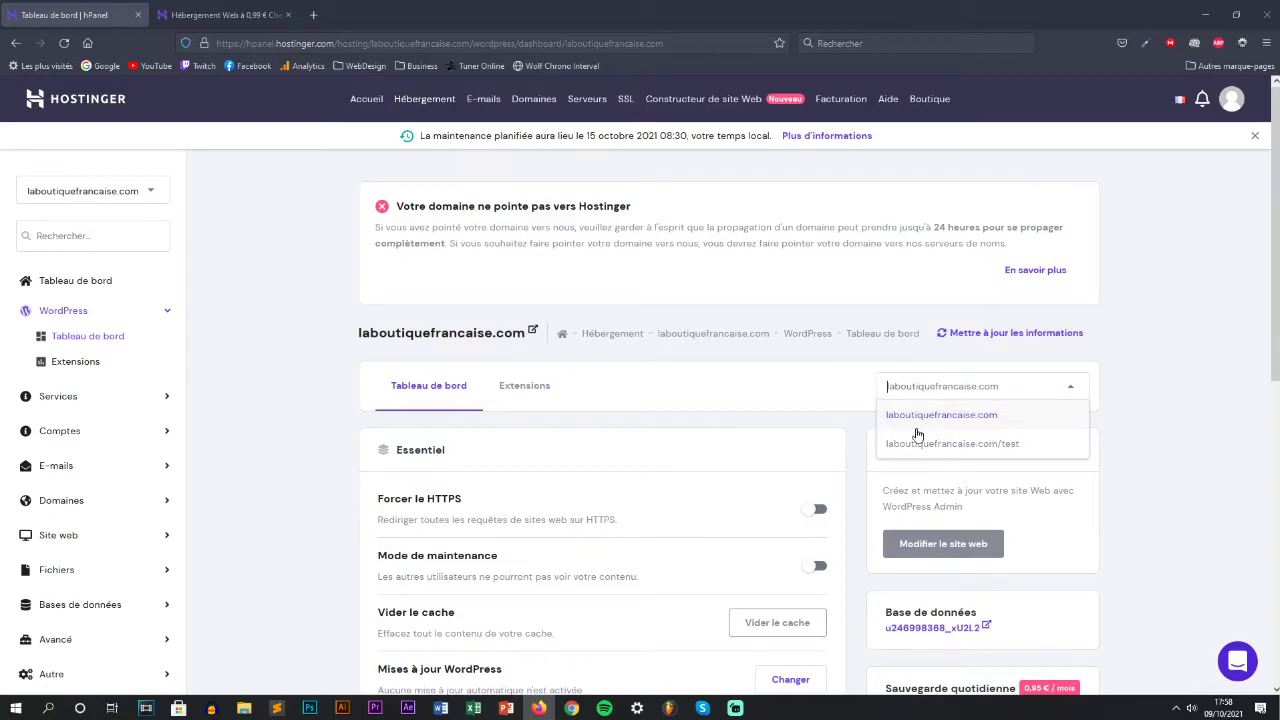
{"action": "left_click", "coordinate": [1075, 390]}
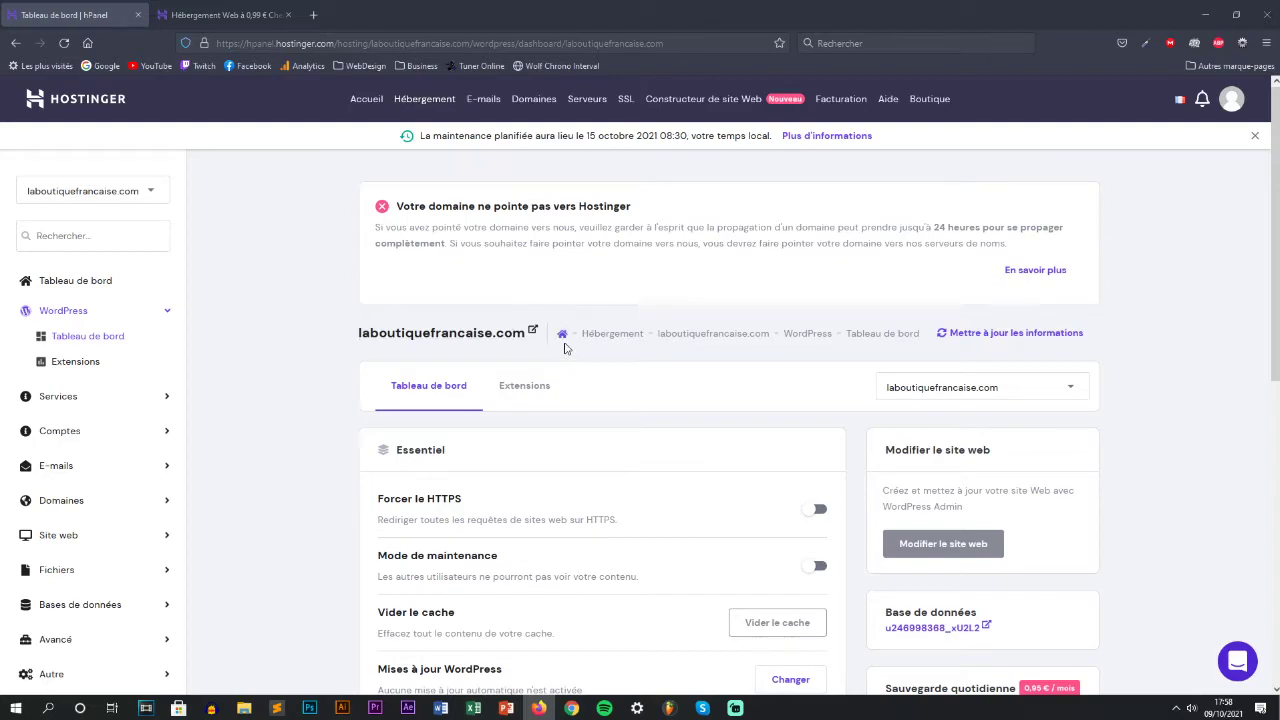
- Start a new WordPress installation on laboutiquefrancaise.com and read the application's description in the installation form
{"action": "scroll", "coordinate": [563, 345], "scroll_direction": "down", "scroll_amount": 10}
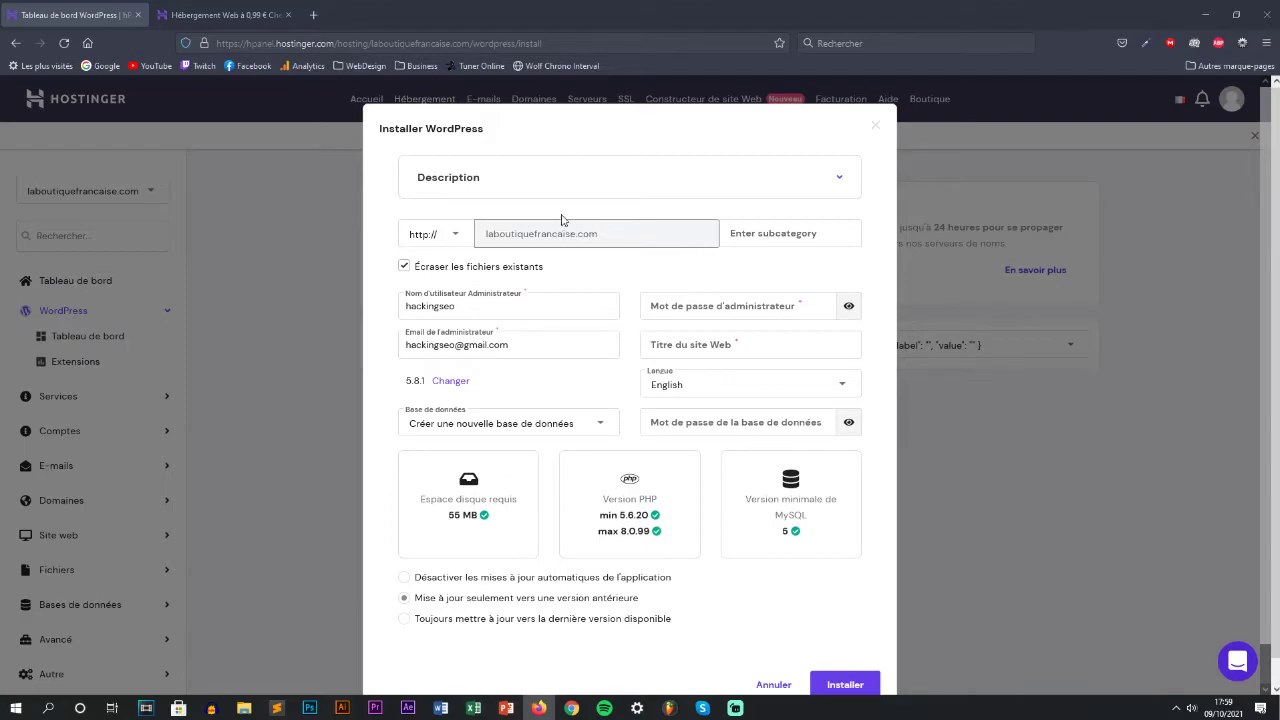
{"action": "left_click", "coordinate": [578, 187]}
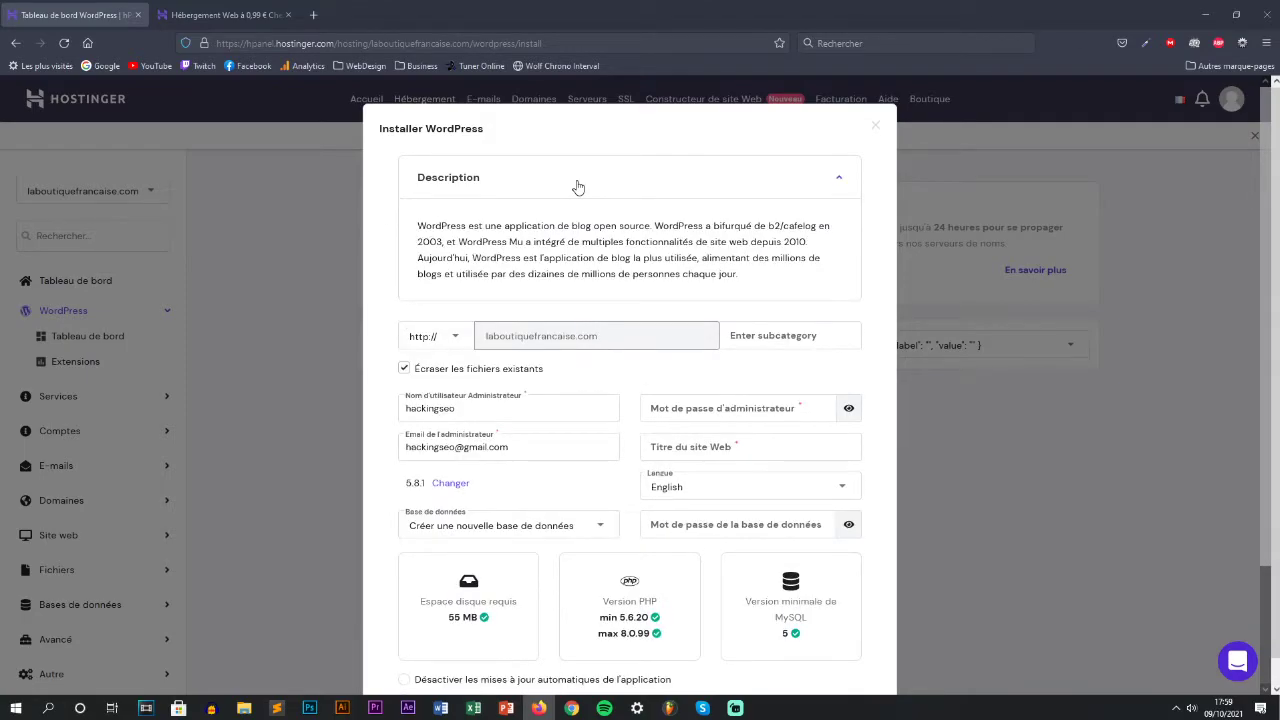
{"action": "left_click", "coordinate": [520, 194]}
{"action": "left_click", "coordinate": [531, 186]}
{"action": "left_click_drag", "start_coordinate": [566, 258], "coordinate": [509, 242]}
{"action": "left_click", "coordinate": [586, 208]}
{"action": "left_click", "coordinate": [520, 196]}
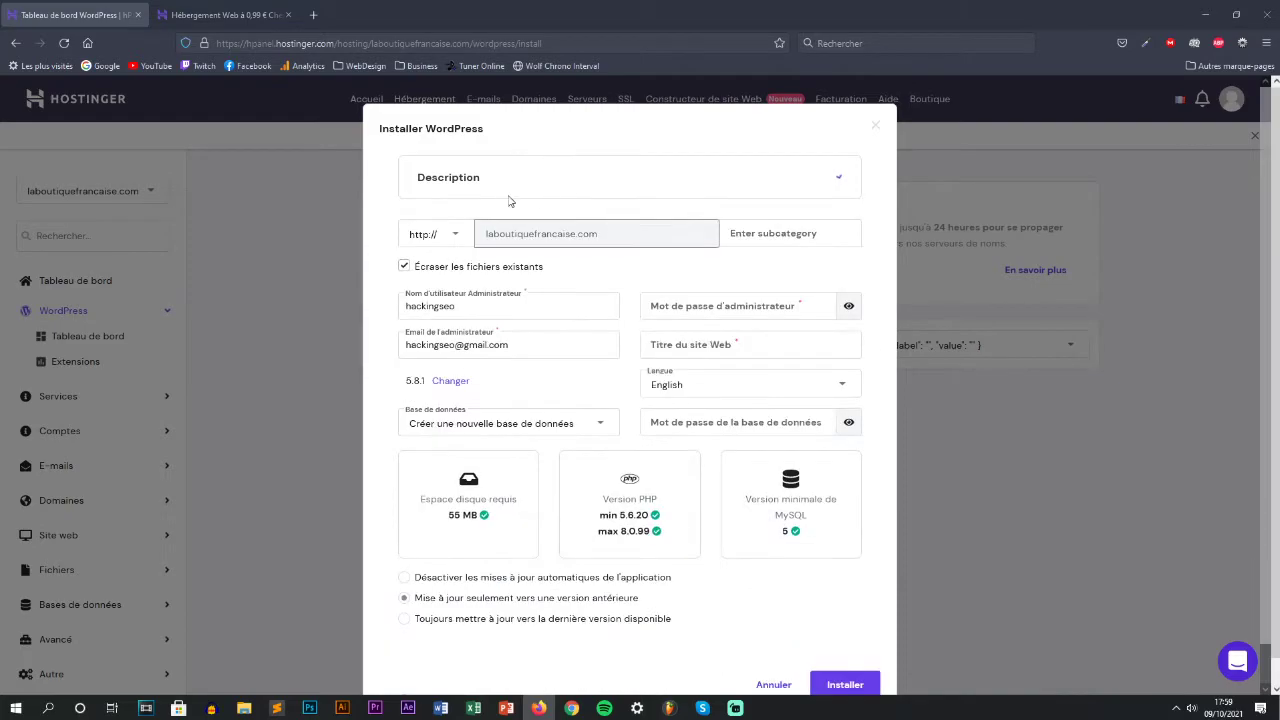
- Set the WordPress installation's subcategory under laboutiquefrancaise.com to "en"
{"action": "left_click", "coordinate": [795, 234]}
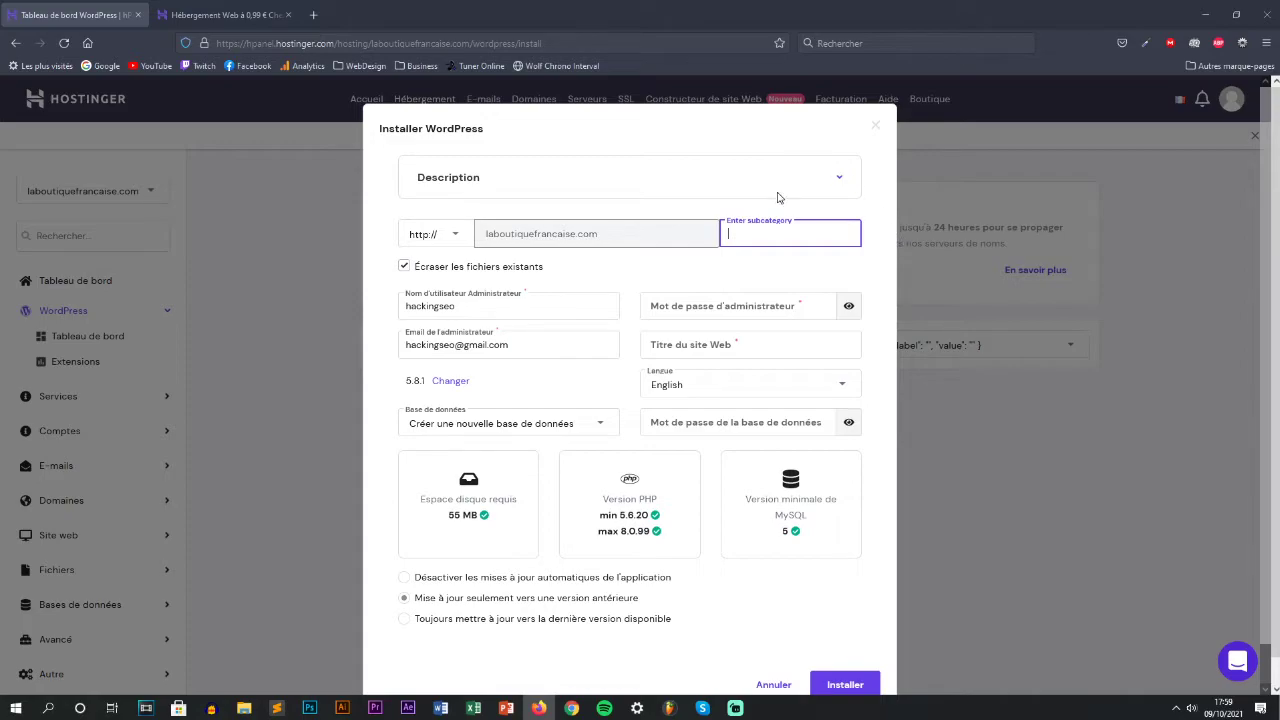
{"action": "double_click", "coordinate": [545, 233]}
{"action": "left_click_drag", "start_coordinate": [545, 233], "coordinate": [601, 237]}
{"action": "left_click", "coordinate": [601, 237]}
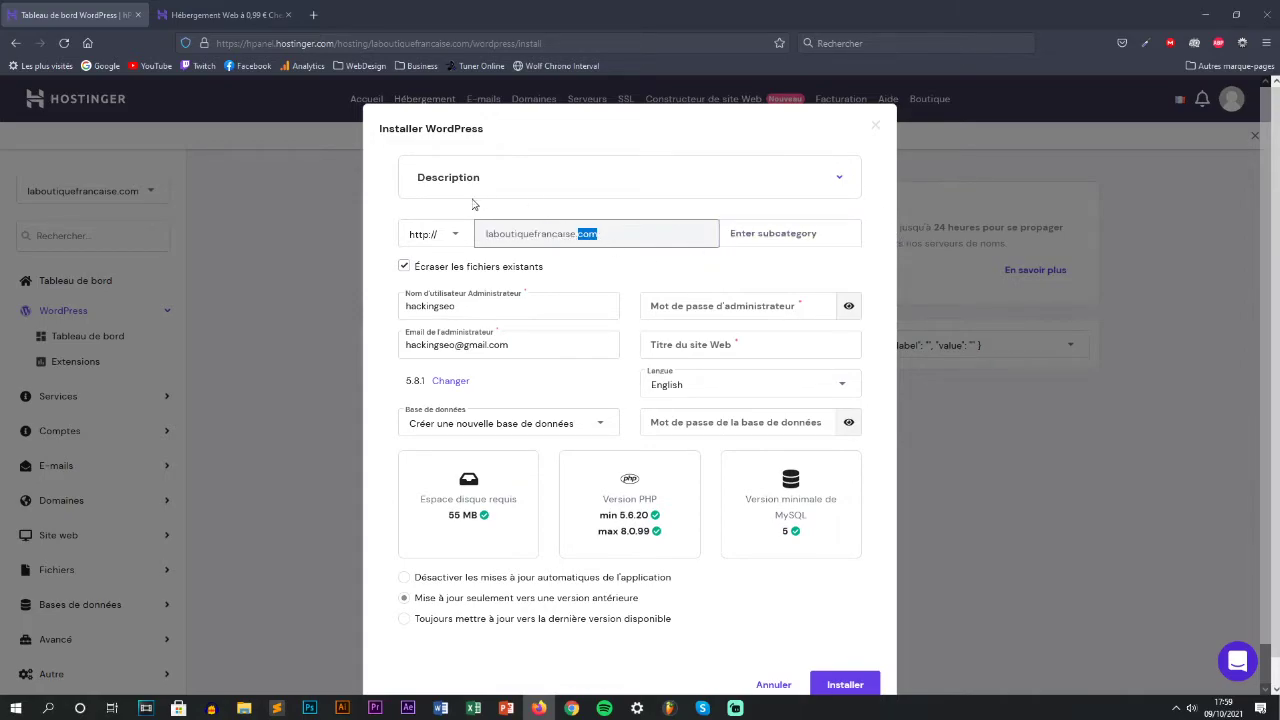
{"action": "left_click", "coordinate": [528, 234]}
{"action": "left_click", "coordinate": [773, 243]}
{"action": "left_click", "coordinate": [773, 245]}
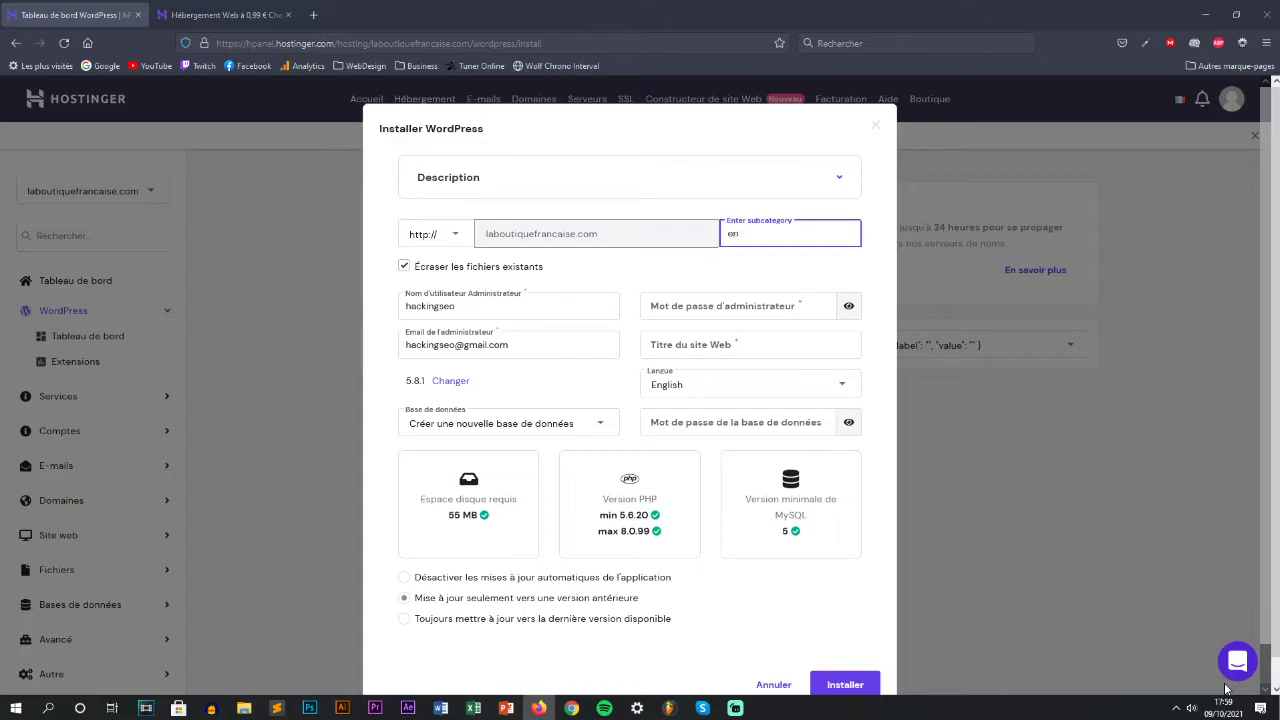
{"action": "left_click", "coordinate": [740, 262]}
- Enter the WordPress administrator password and set the website title to "La boutique française EN"
{"action": "left_click", "coordinate": [658, 306]}
{"action": "type", "text": "••••••"}
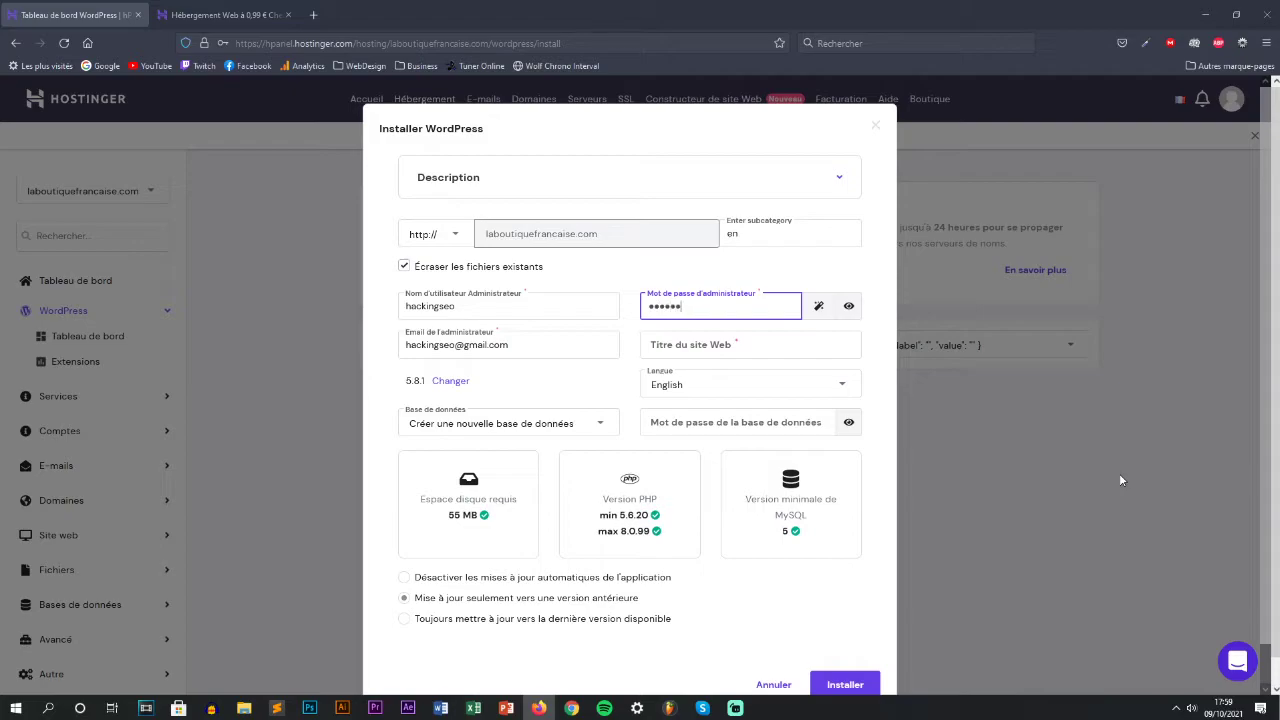
{"action": "type", "text": "•"}
{"action": "left_click", "coordinate": [706, 346]}
{"action": "type", "text": "La boutique française EN"}
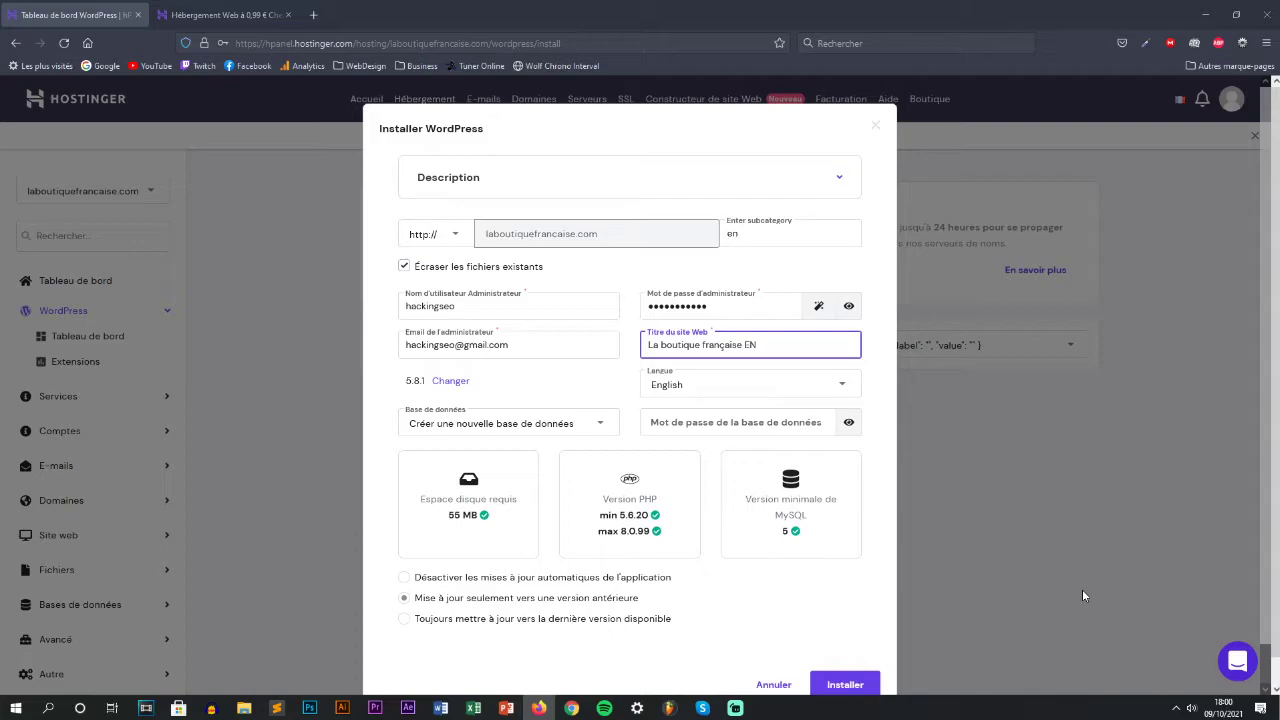
- Set the language of the new WordPress installation to French (France)
{"action": "left_click", "coordinate": [712, 398]}
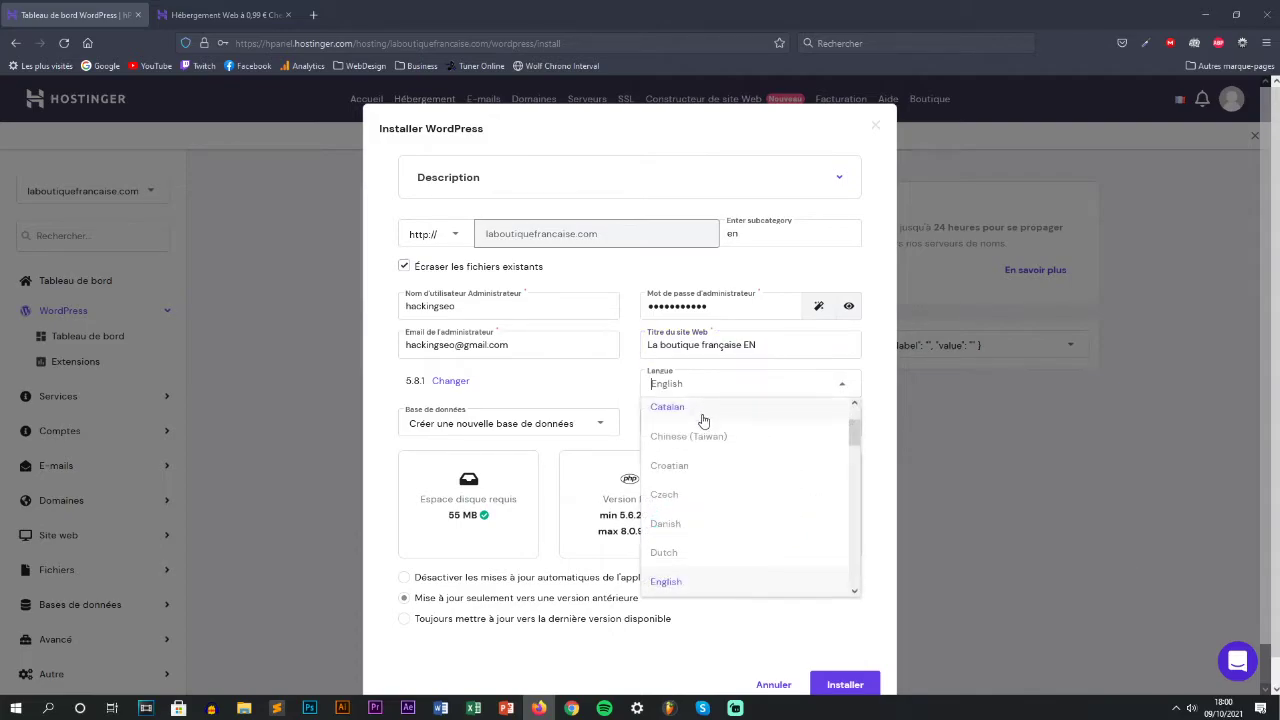
{"action": "type", "text": "fr"}
{"action": "key", "text": "Return"}
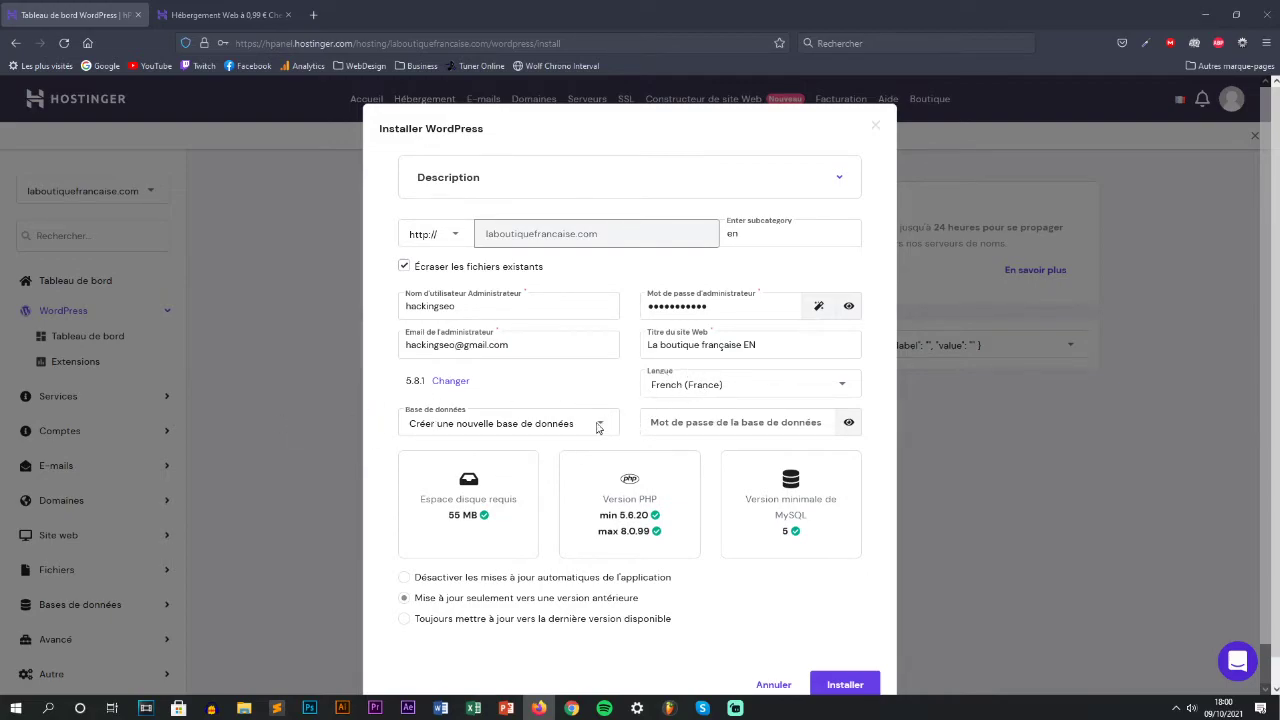
- Choose to create a new database for the WordPress installation and enter the database password
{"action": "left_click", "coordinate": [436, 428]}
{"action": "left_click", "coordinate": [420, 450]}
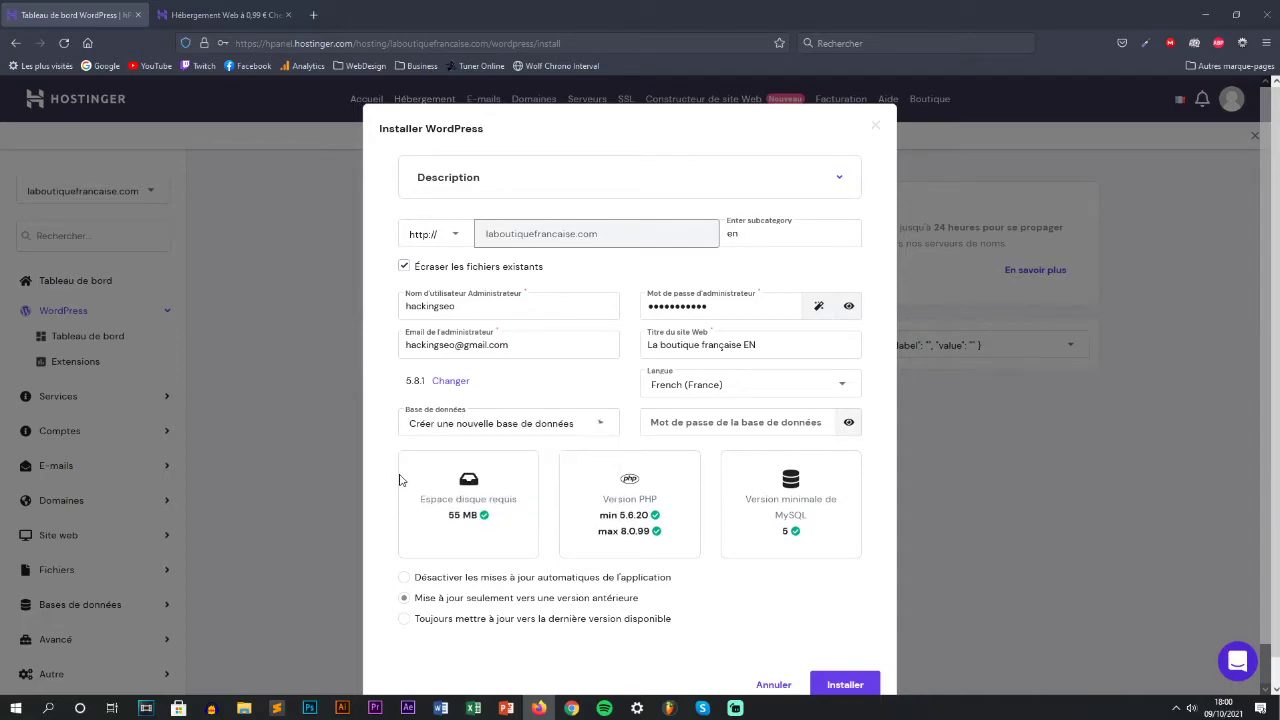
{"action": "left_click", "coordinate": [527, 423]}
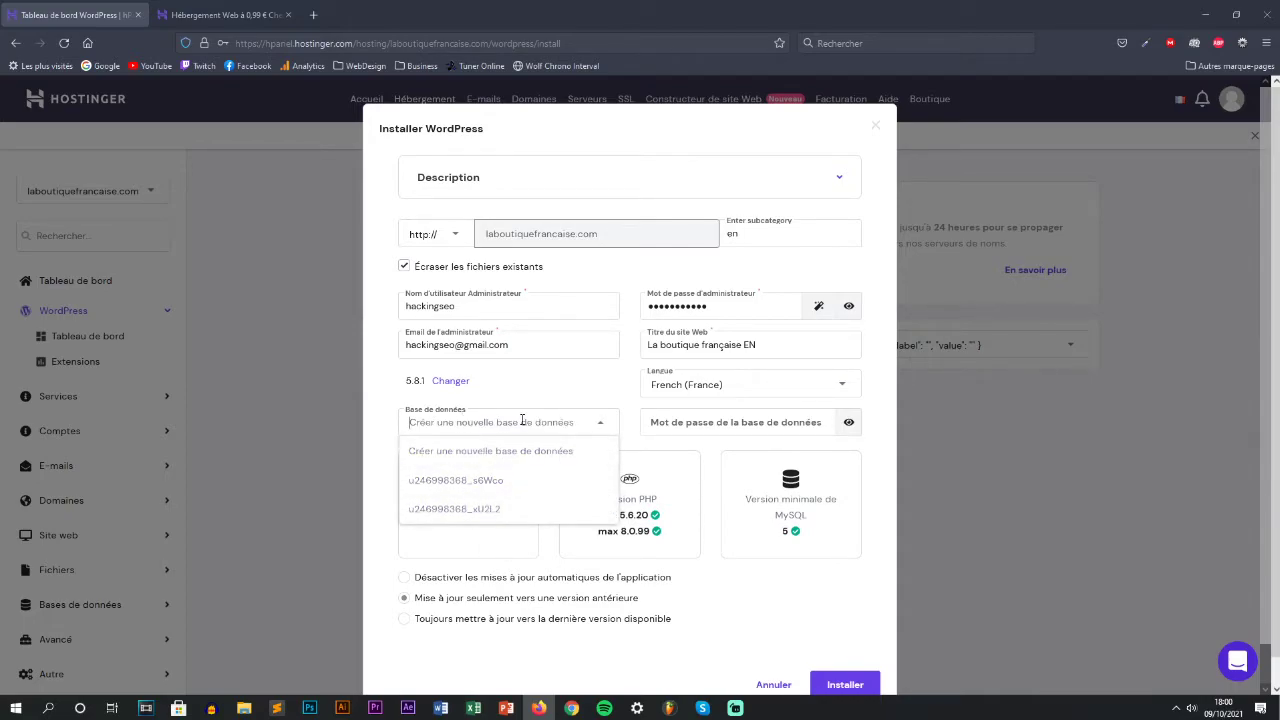
{"action": "left_click", "coordinate": [559, 444]}
{"action": "left_click", "coordinate": [744, 430]}
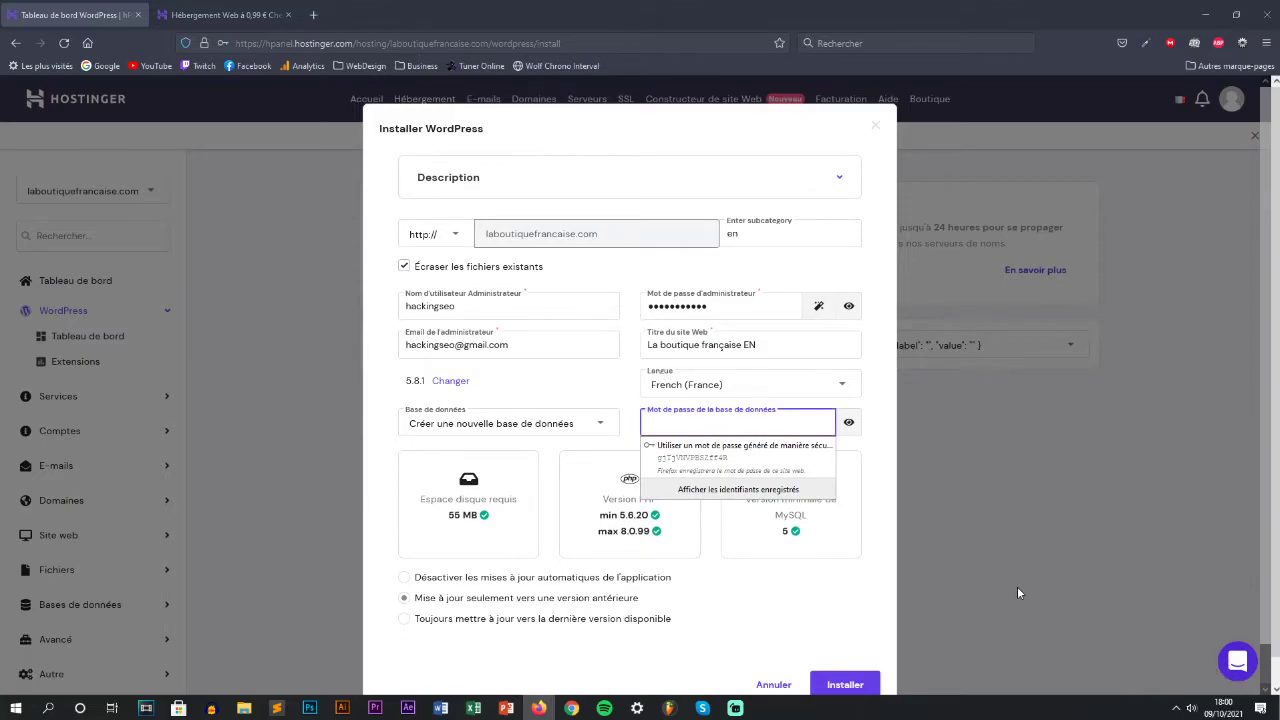
{"action": "type", "text": "************"}
- Set updates to "Toujours mettre à jour vers la dernière version disponible", launch the WordPress installation and dismiss the offer to save the login
{"action": "left_click", "coordinate": [798, 628]}
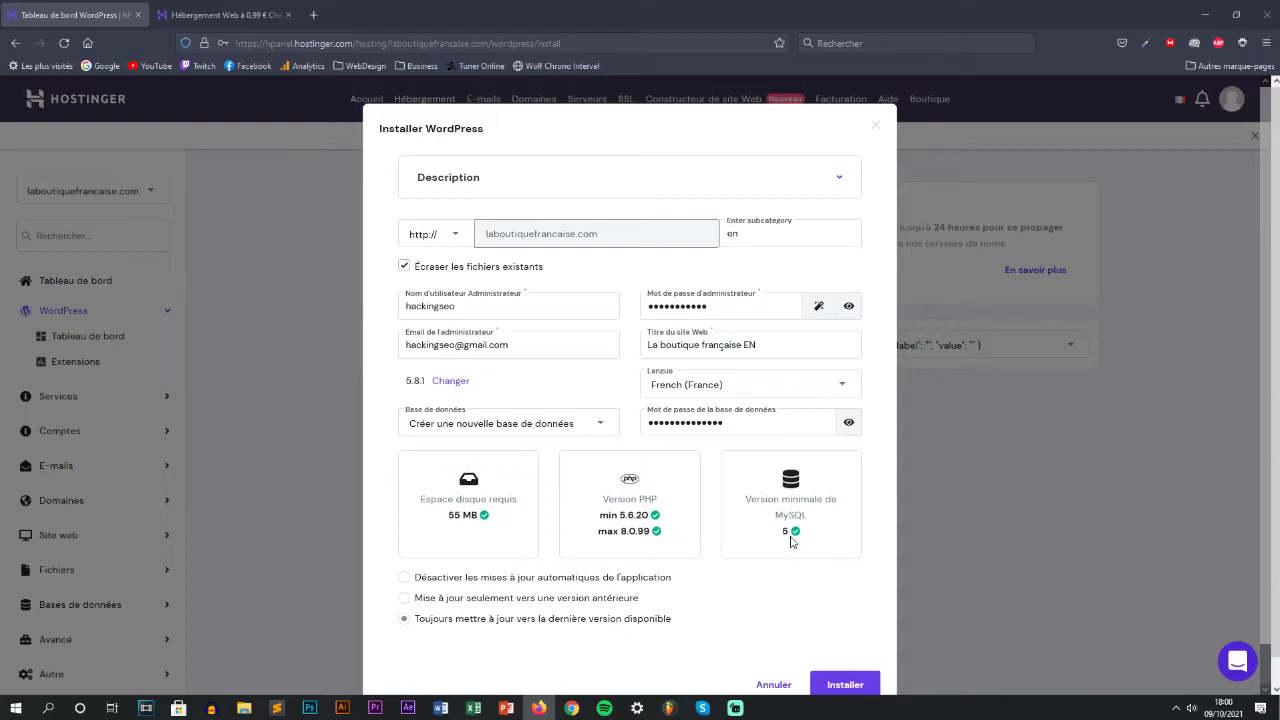
{"action": "left_click", "coordinate": [845, 685]}
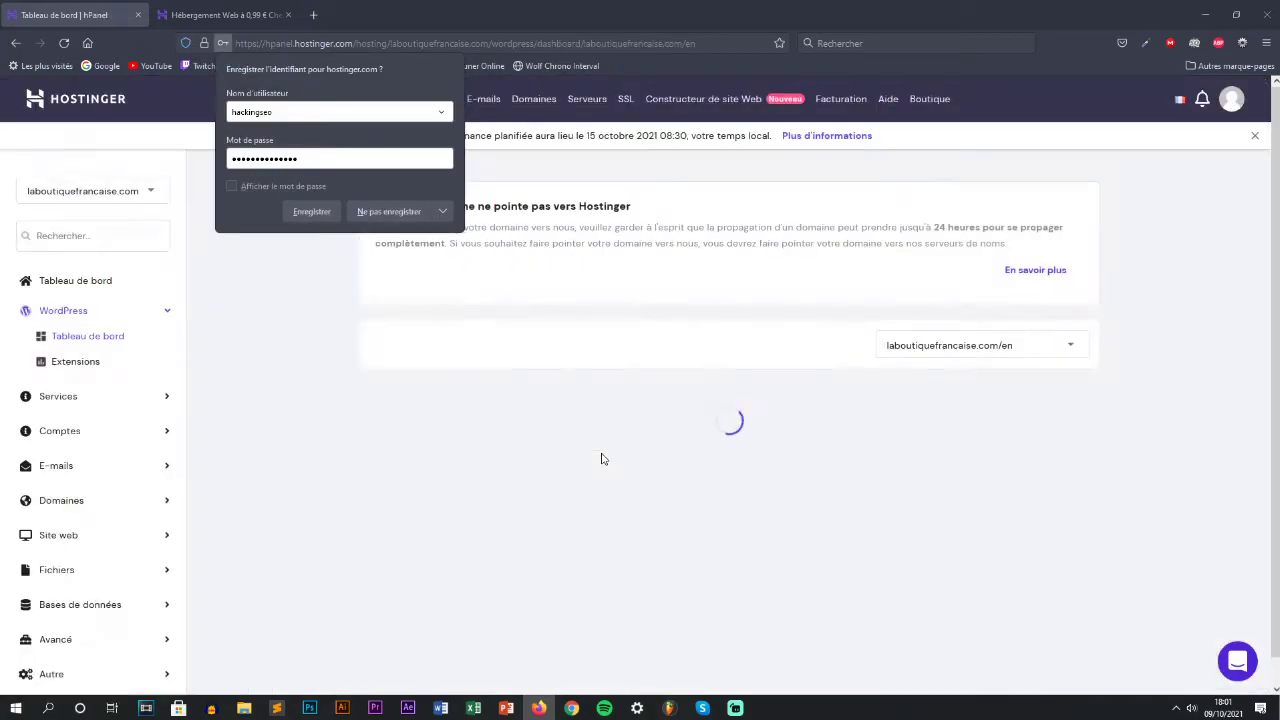
{"action": "left_click", "coordinate": [218, 301]}
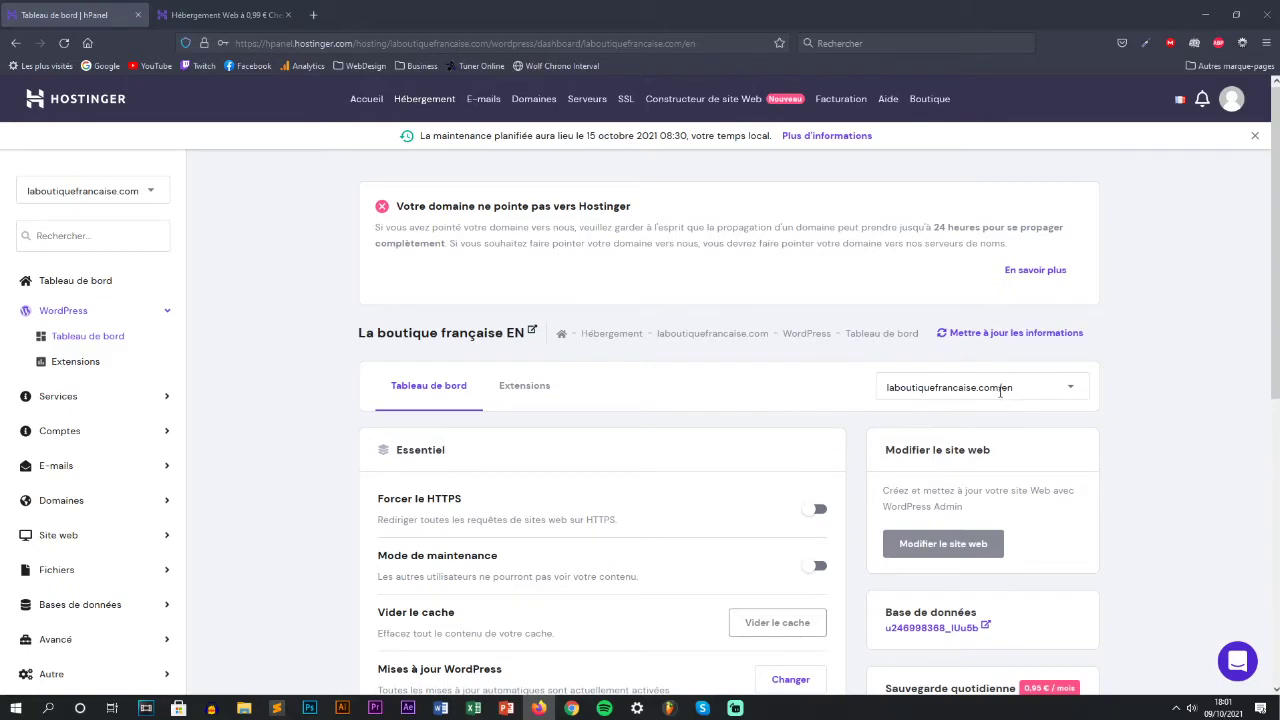
- Review the WordPress dashboard of laboutiquefrancaise.com/en, including its site title, update settings, PHP version and list of installations
{"action": "mouse_move", "coordinate": [367, 330]}
{"action": "left_mouse_down"}
{"action": "mouse_move", "coordinate": [540, 334]}
{"action": "mouse_move", "coordinate": [349, 344]}
{"action": "left_mouse_up"}
{"action": "left_click", "coordinate": [302, 333]}
{"action": "scroll", "coordinate": [600, 450], "scroll_direction": "down", "scroll_amount": 5}
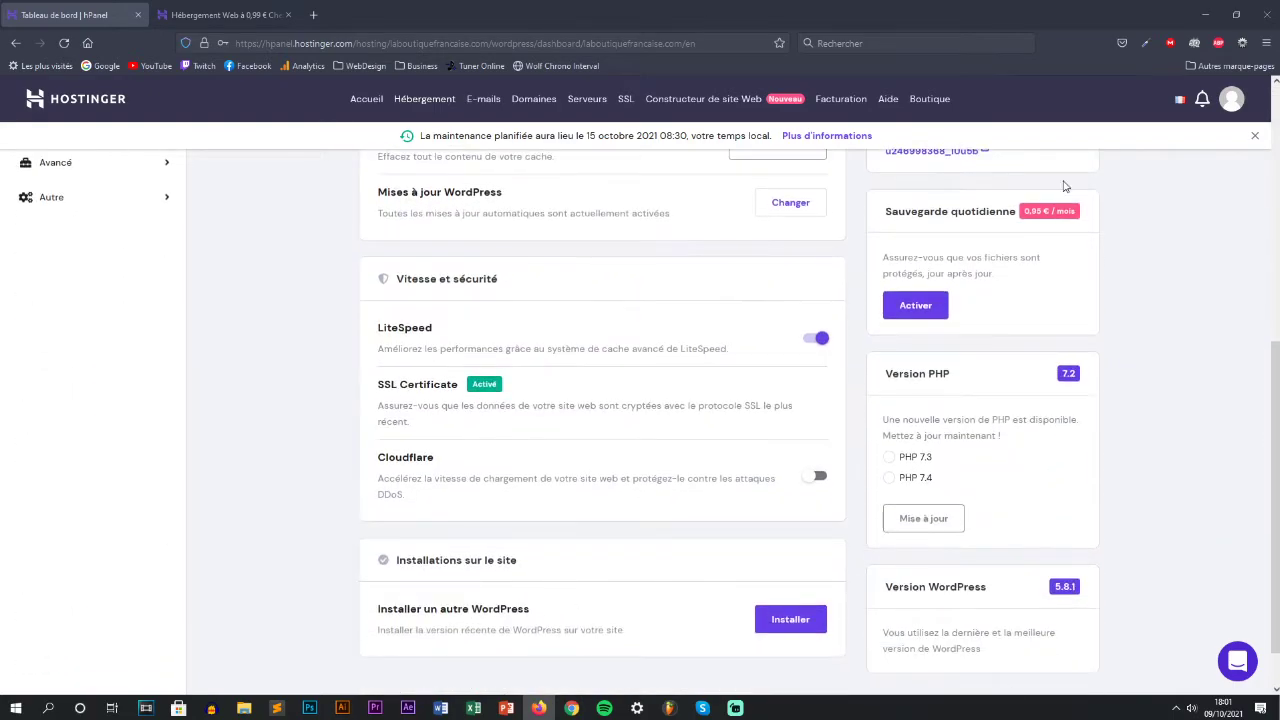
{"action": "scroll", "coordinate": [580, 250], "scroll_direction": "up", "scroll_amount": 5}
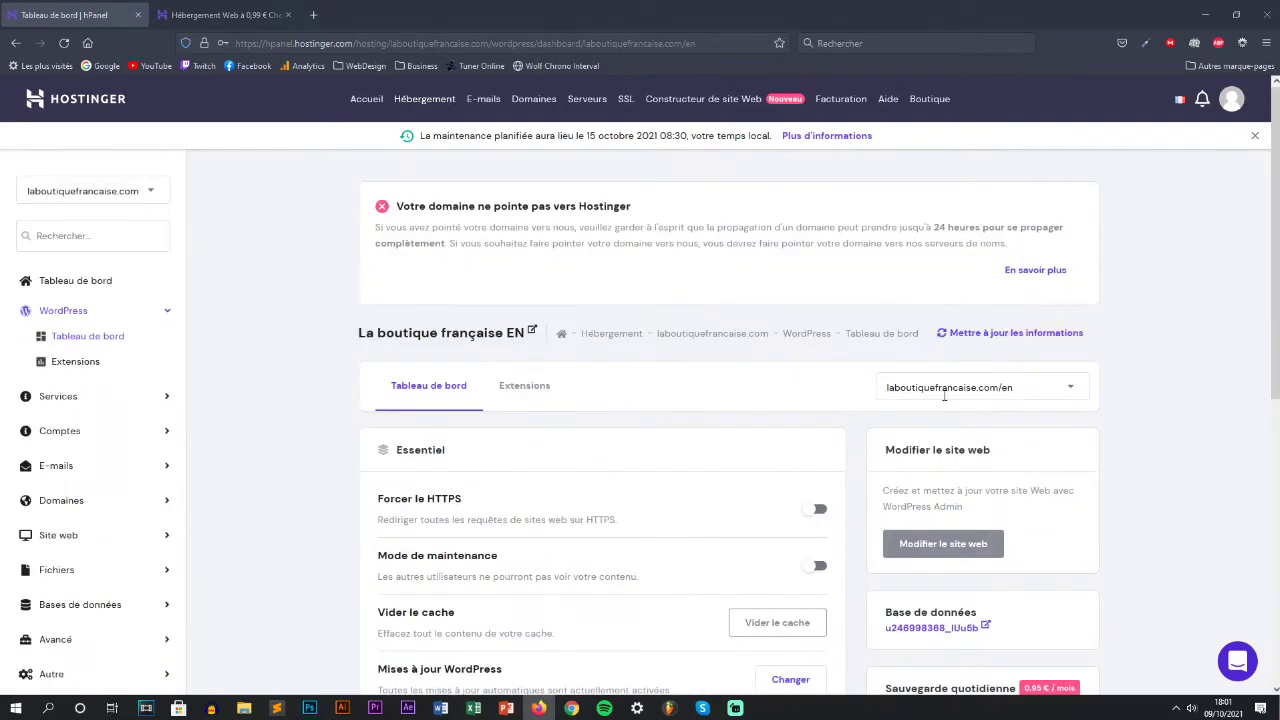
{"action": "scroll", "coordinate": [416, 400], "scroll_direction": "down", "scroll_amount": 1}
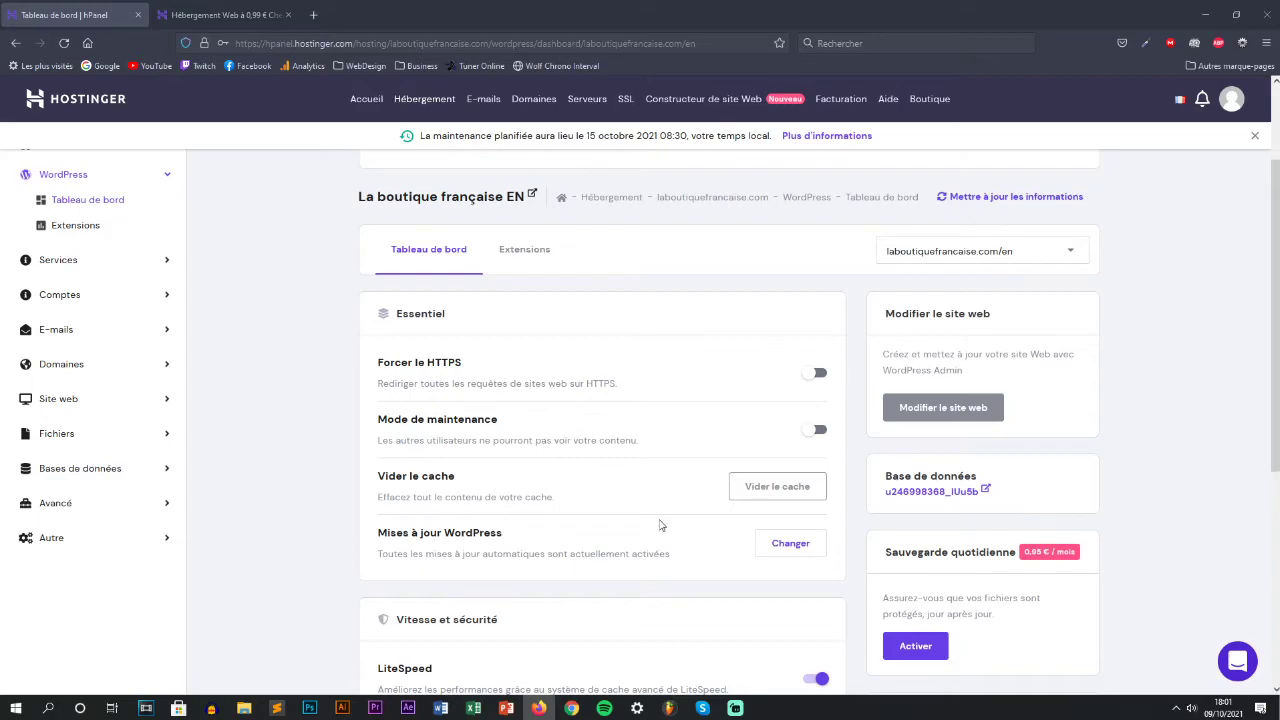
{"action": "scroll", "coordinate": [537, 466], "scroll_direction": "down", "scroll_amount": 3}
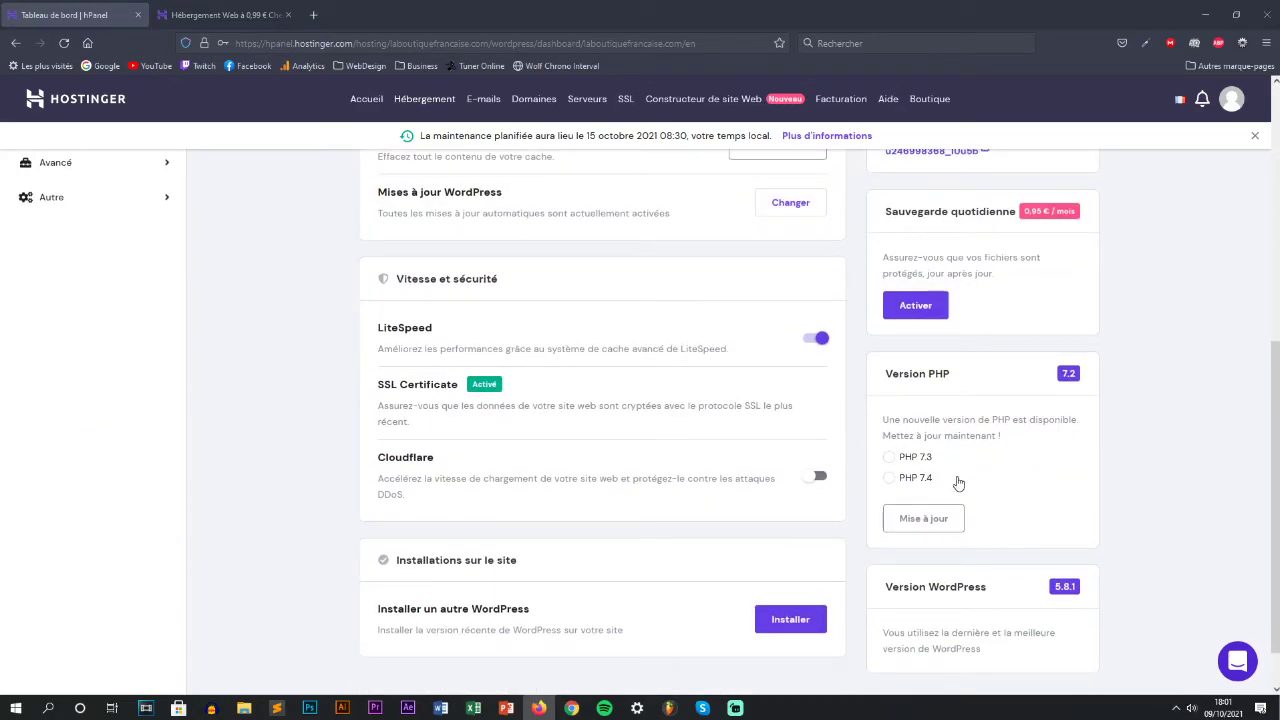
{"action": "scroll", "coordinate": [1192, 457], "scroll_direction": "up", "scroll_amount": 5}
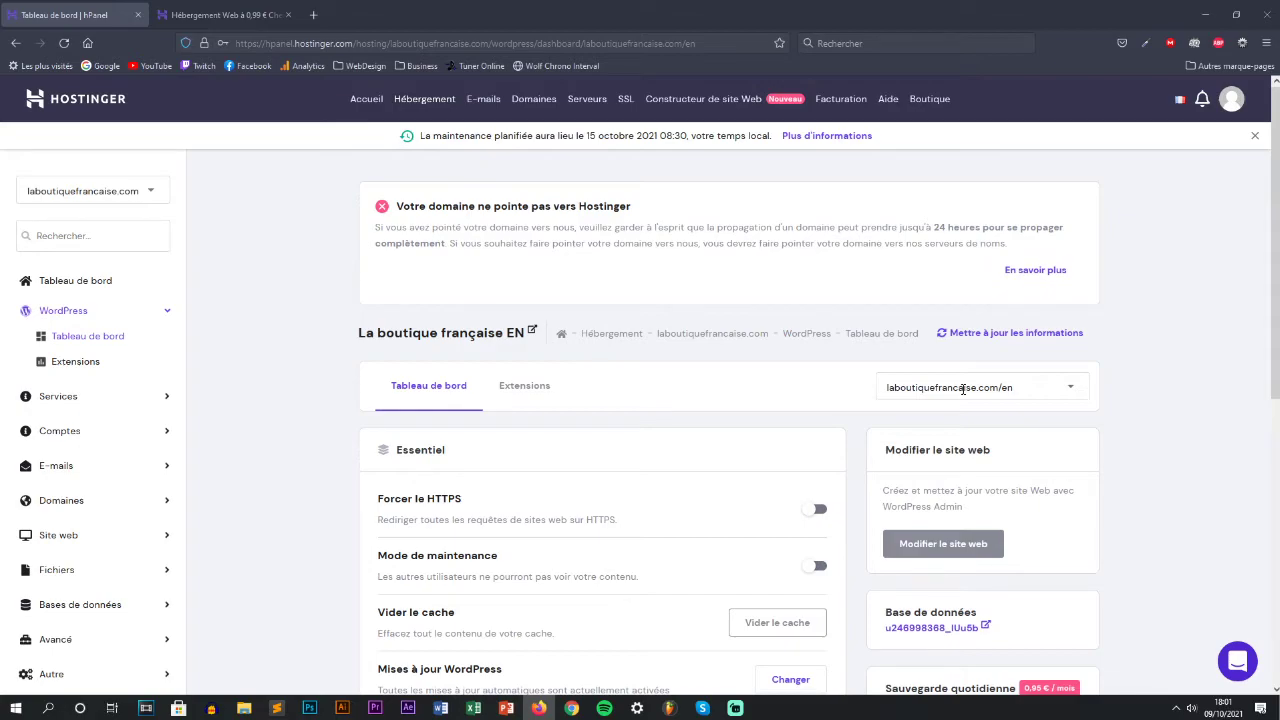
{"action": "left_click", "coordinate": [910, 396]}
{"action": "left_click", "coordinate": [958, 590]}
- Try to open the site's files in the standard, non-beta file manager
{"action": "scroll", "coordinate": [300, 535], "scroll_direction": "down", "scroll_amount": 3}
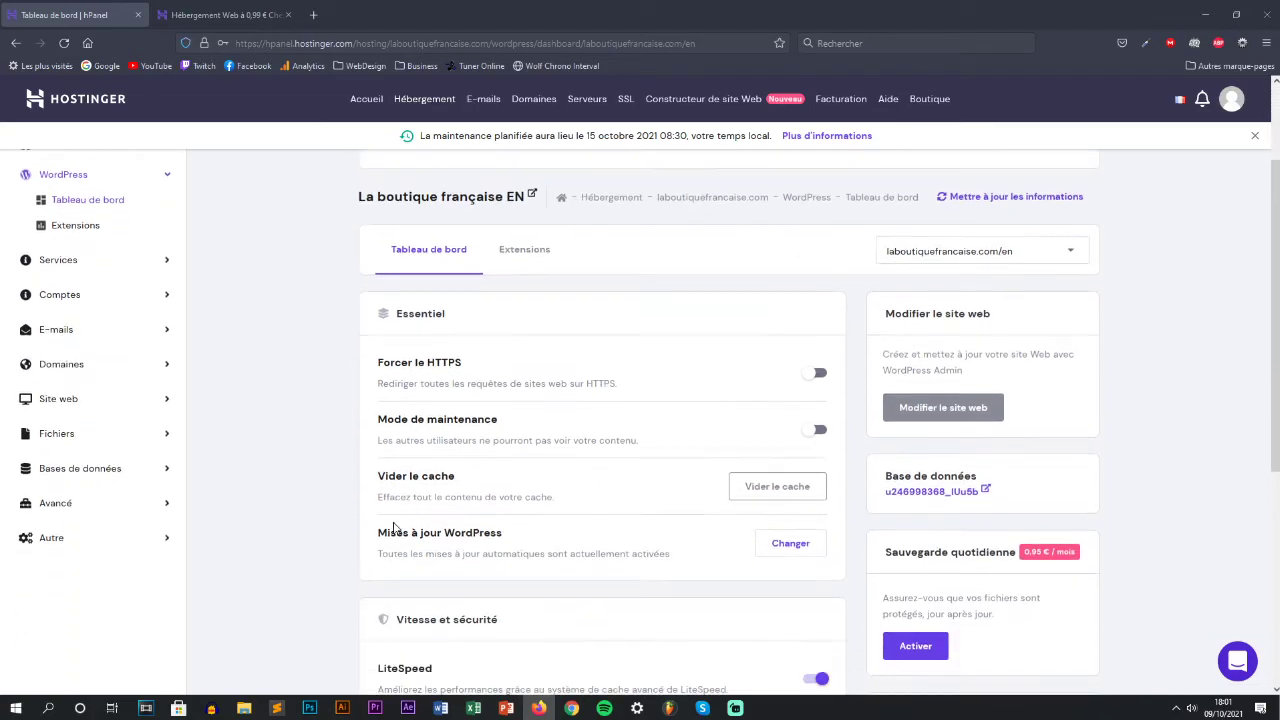
{"action": "left_click", "coordinate": [94, 433]}
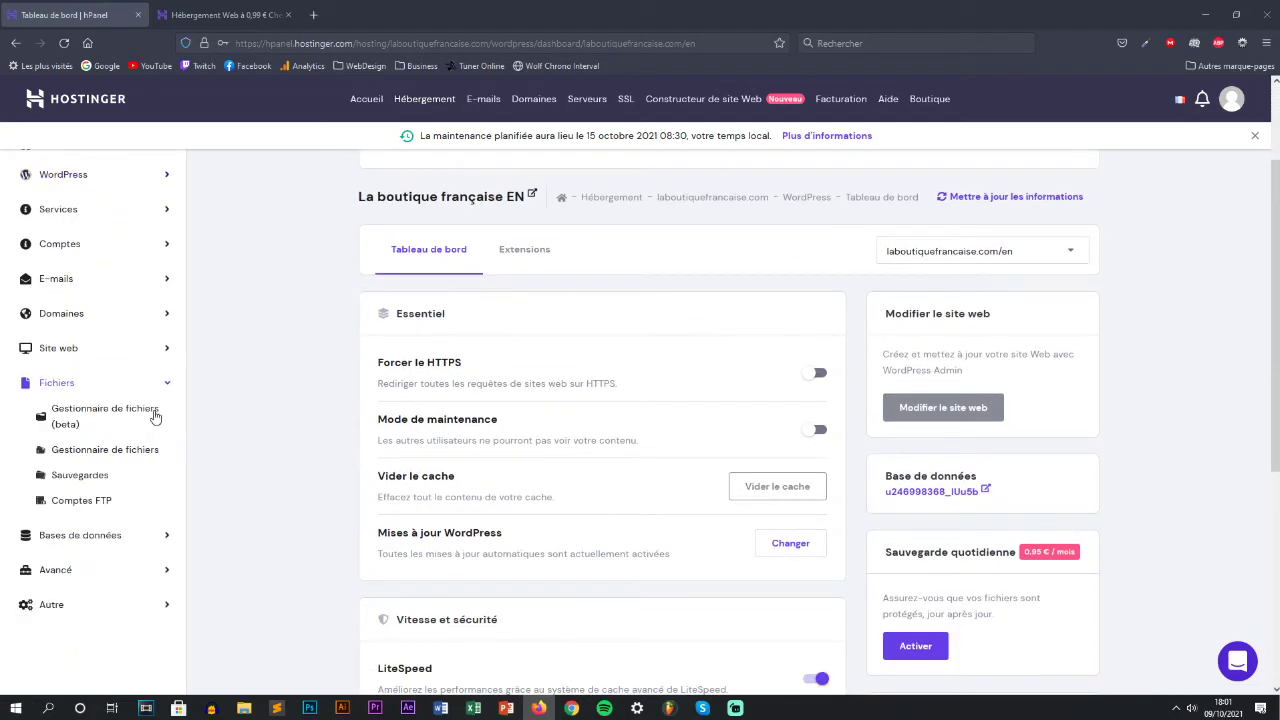
{"action": "left_click", "coordinate": [145, 453]}
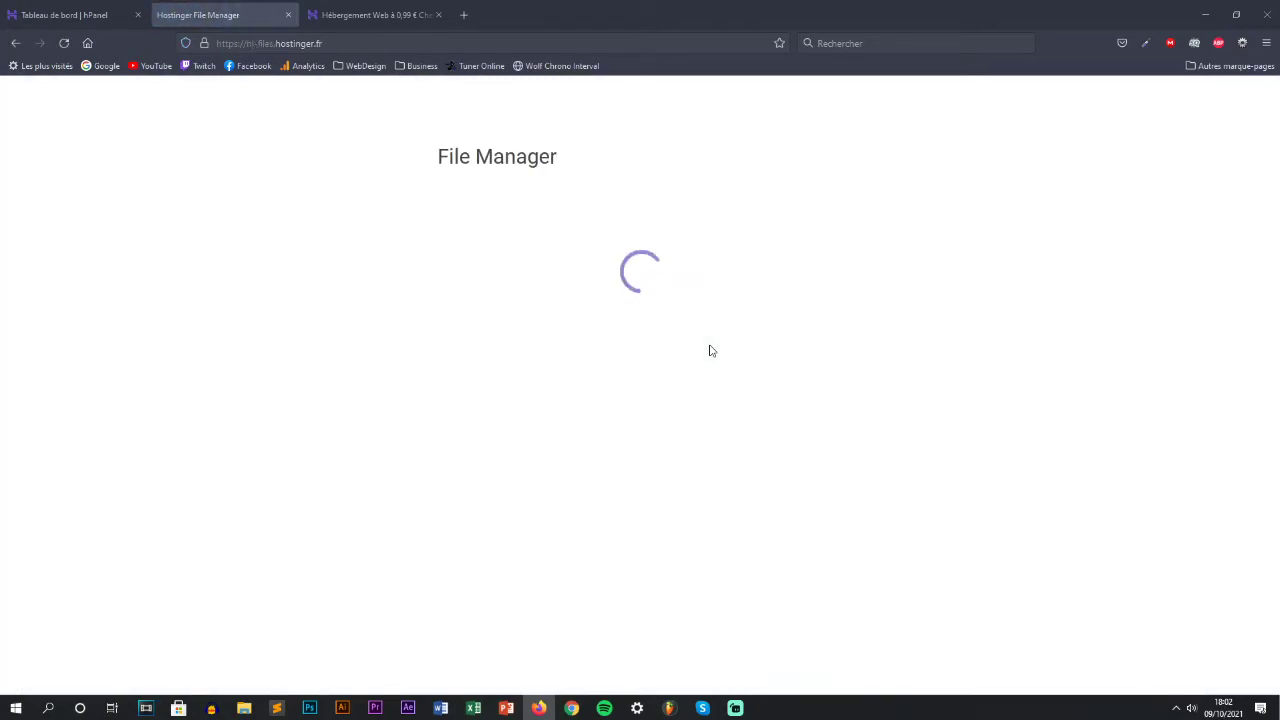
{"action": "left_click", "coordinate": [477, 254]}
{"action": "left_click", "coordinate": [203, 109]}
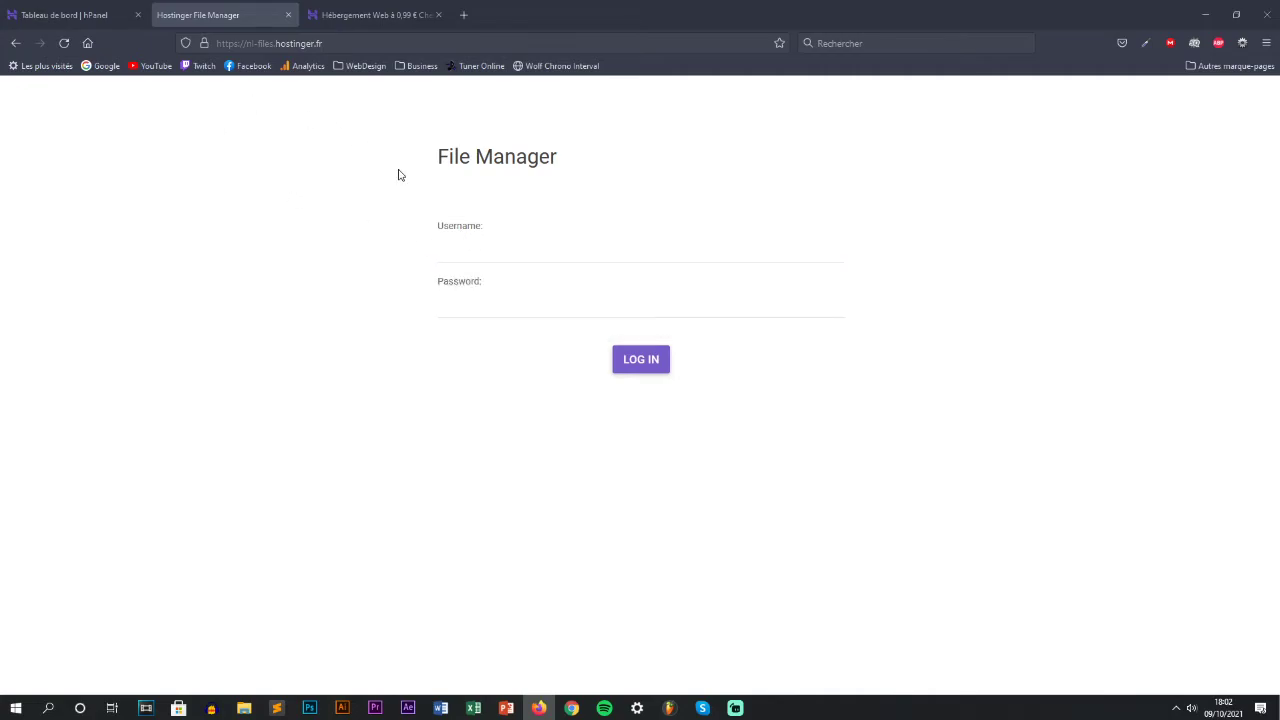
{"action": "left_click", "coordinate": [288, 15]}
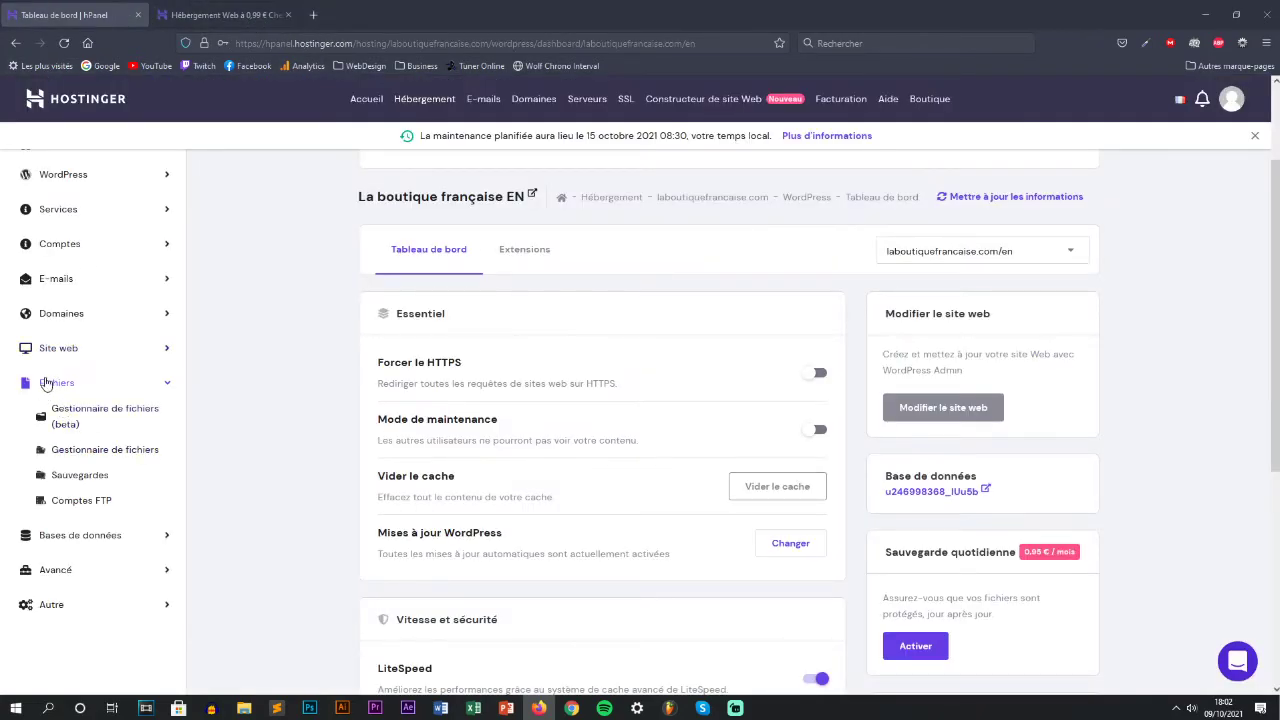
- Return to the hosting account overview of laboutiquefrancaise.com and open its beta file manager
{"action": "scroll", "coordinate": [53, 350], "scroll_direction": "up", "scroll_amount": 3}
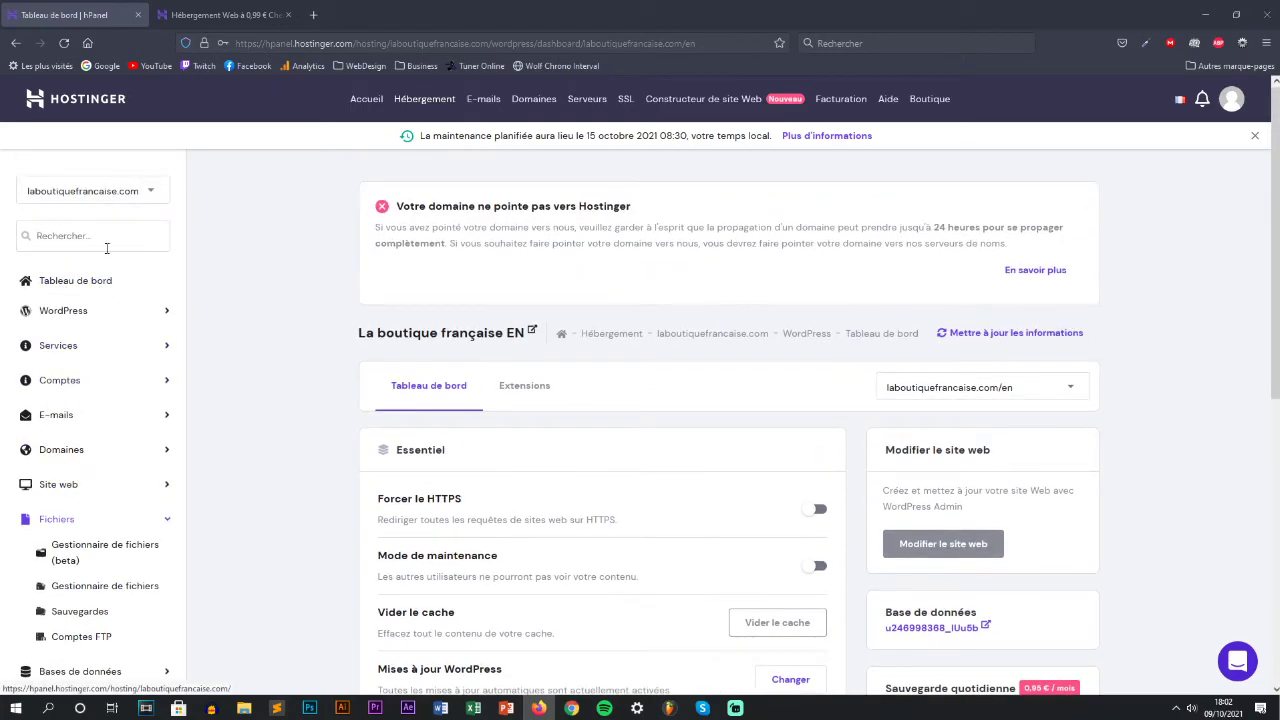
{"action": "left_click", "coordinate": [614, 336]}
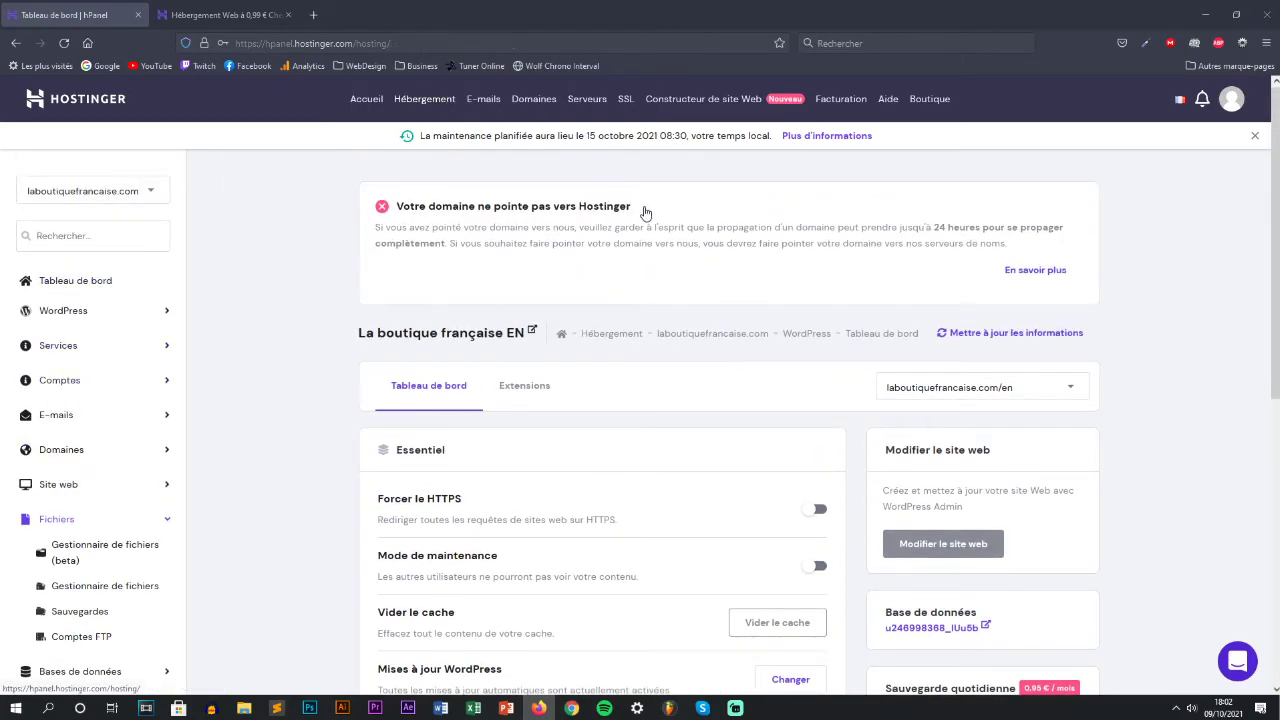
{"action": "left_click", "coordinate": [965, 280]}
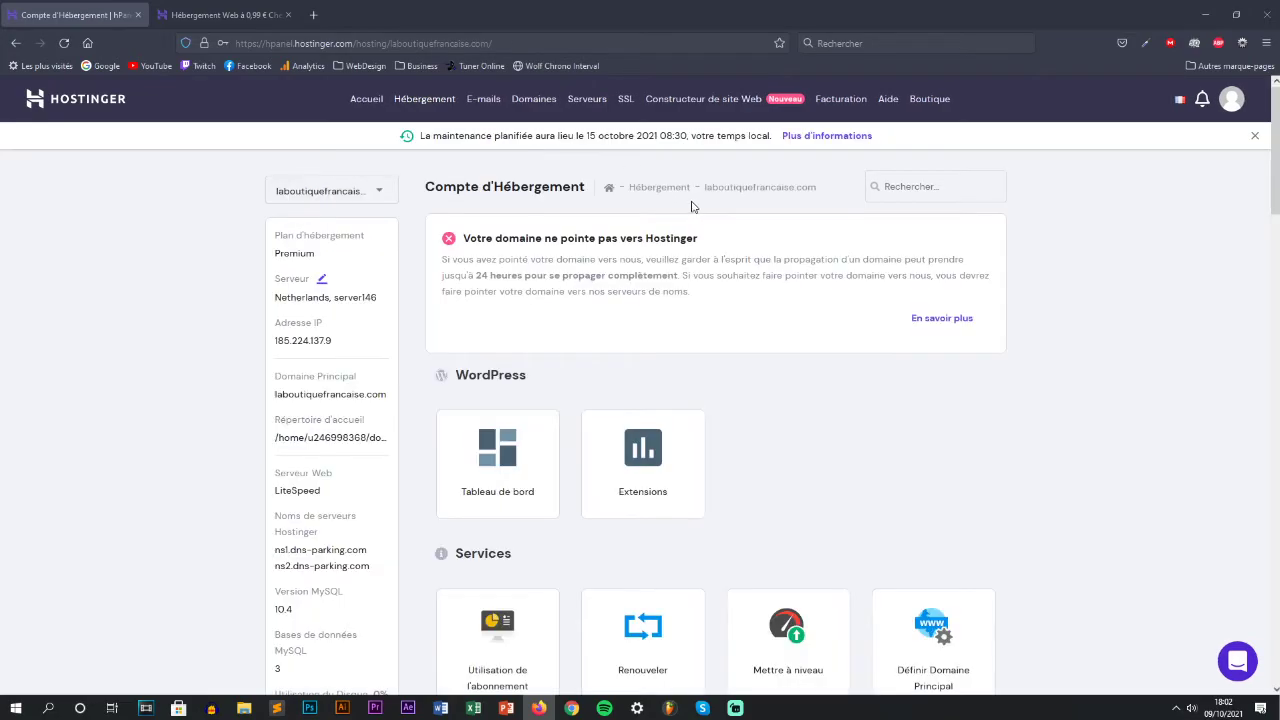
{"action": "scroll", "coordinate": [729, 334], "scroll_direction": "down", "scroll_amount": 15}
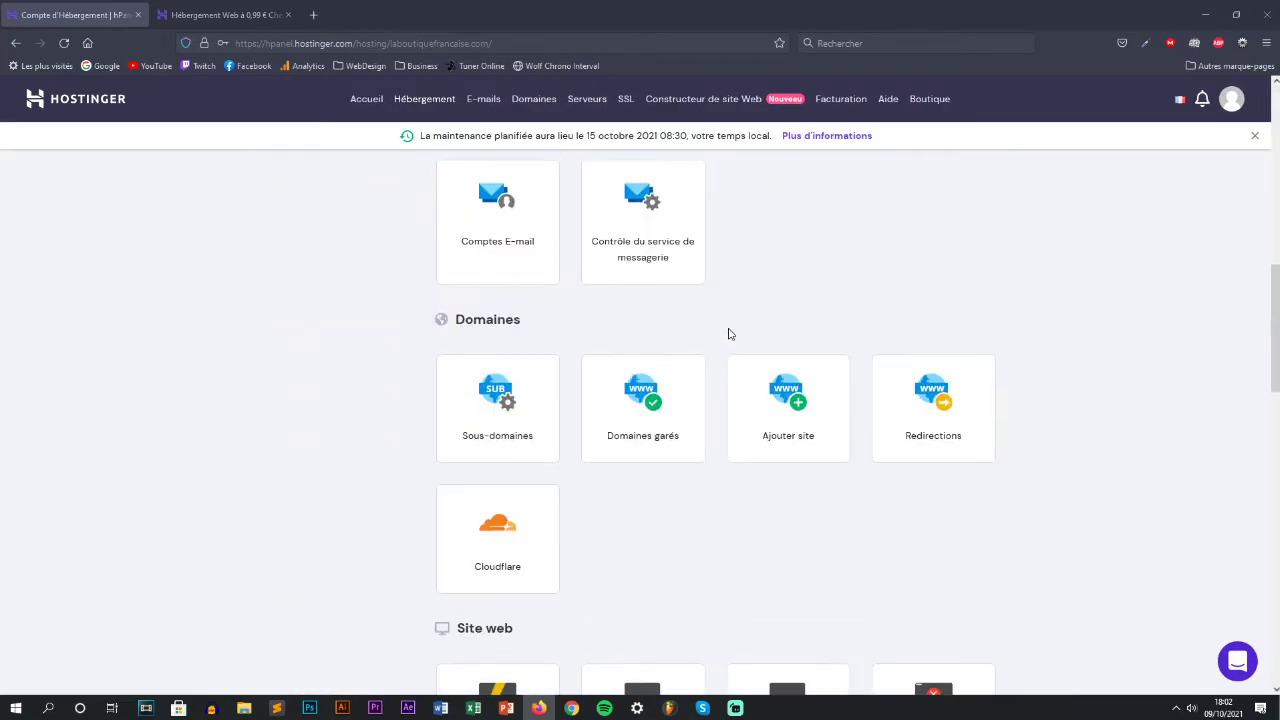
{"action": "scroll", "coordinate": [729, 334], "scroll_direction": "down", "scroll_amount": 6}
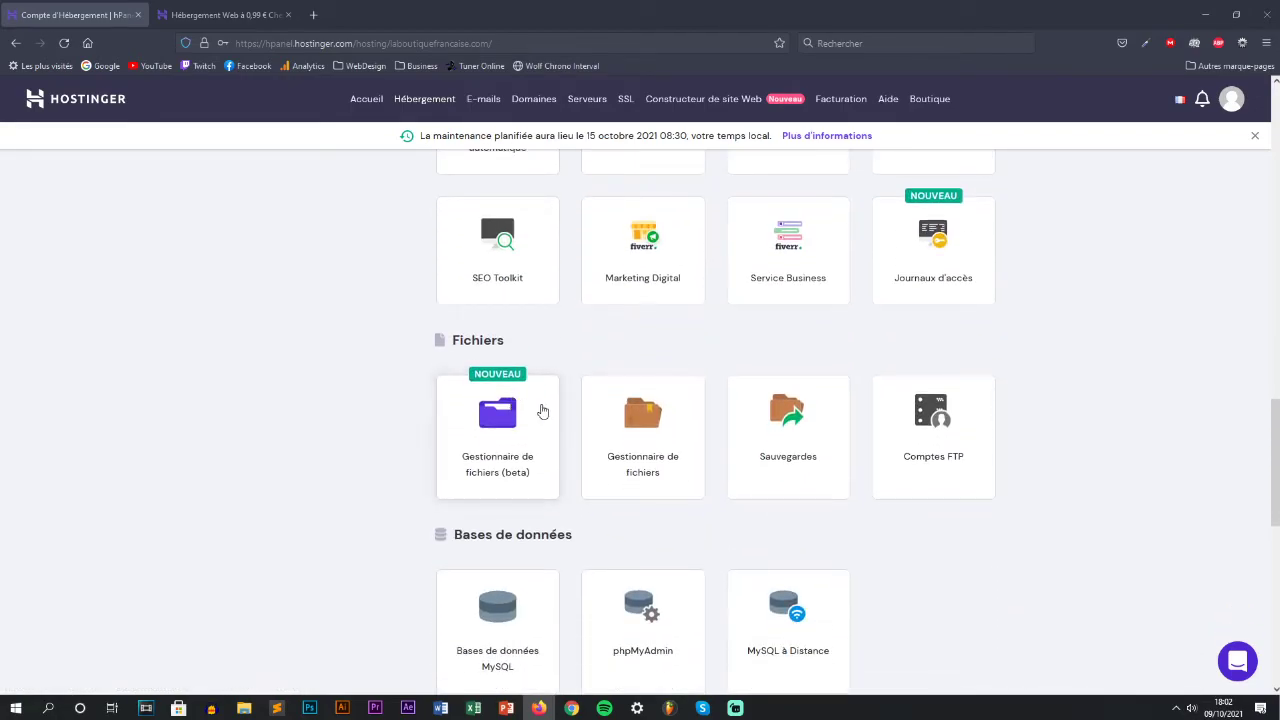
{"action": "left_click", "coordinate": [528, 426]}
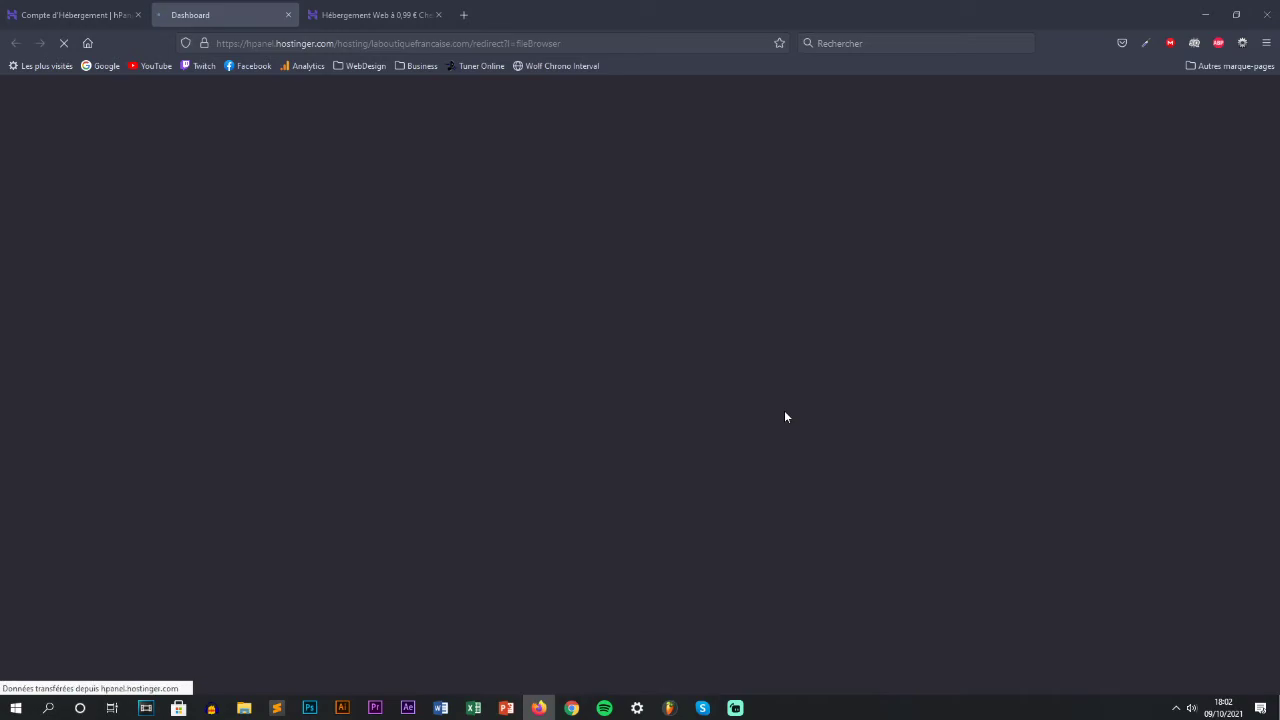
{"action": "left_click", "coordinate": [88, 12]}
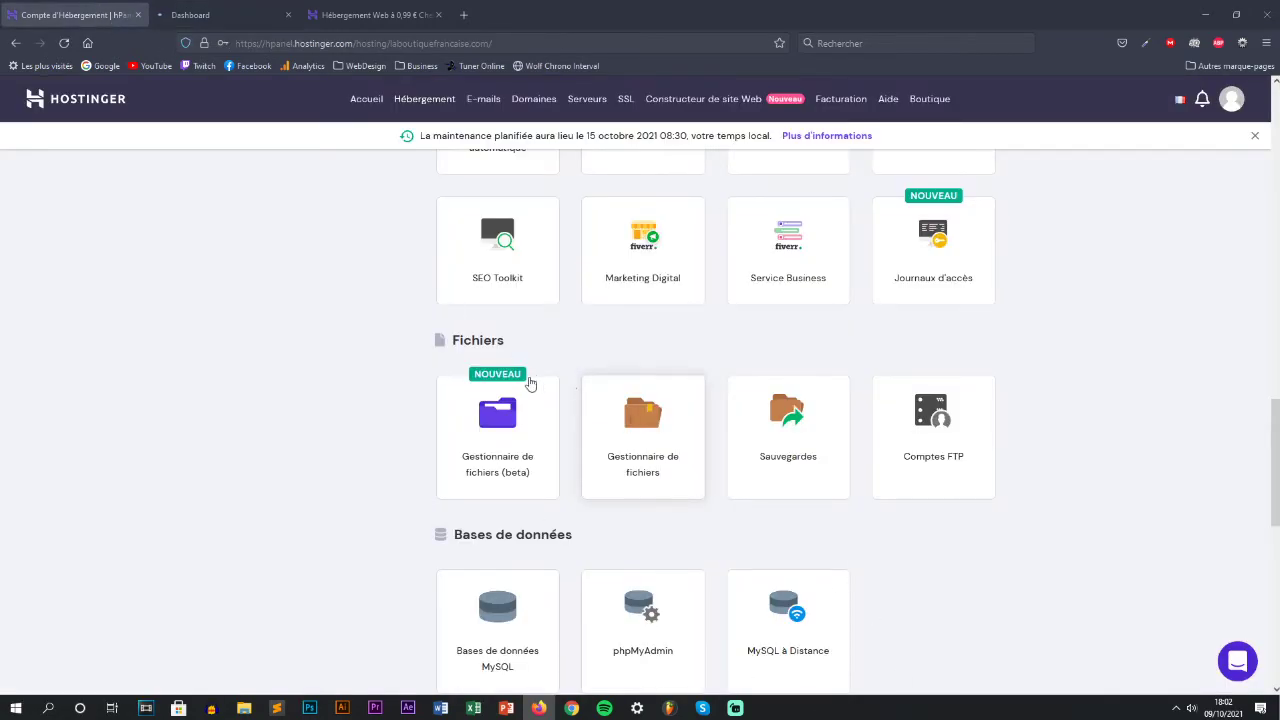
{"action": "left_click", "coordinate": [225, 14]}
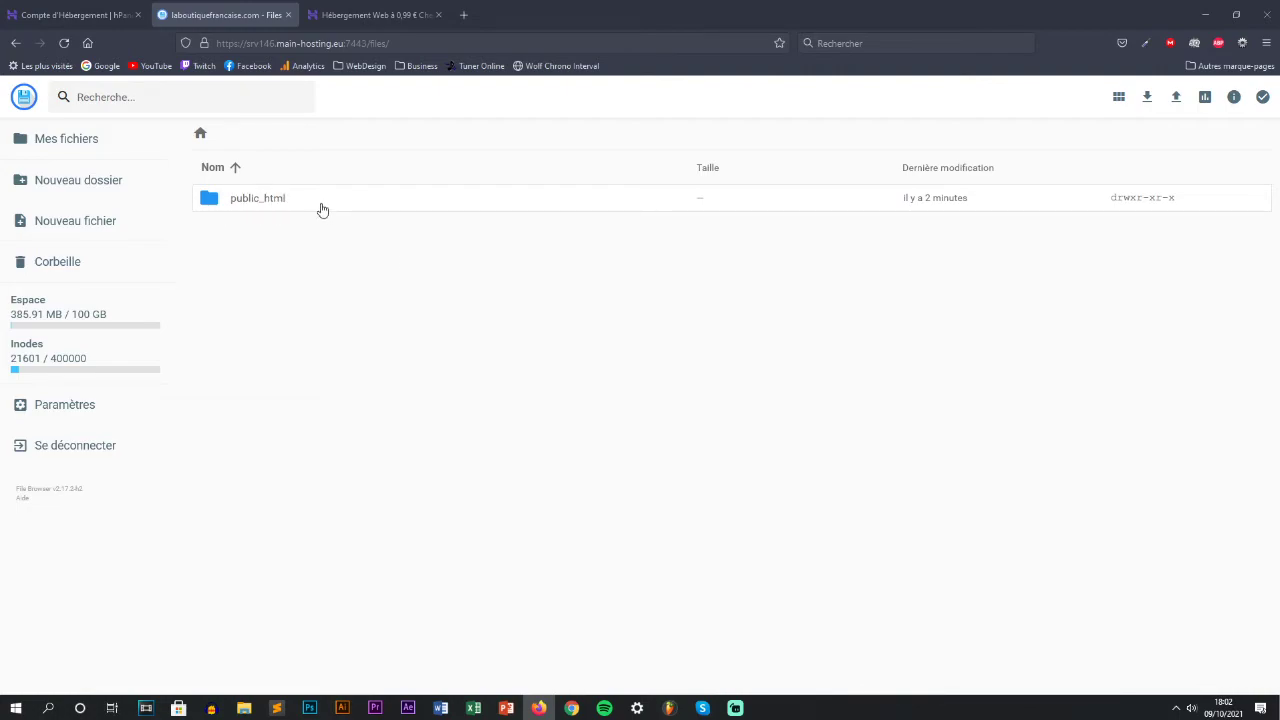
- Open the public_html folder and check the "en" and "test" folders inside it
{"action": "left_click", "coordinate": [322, 209]}
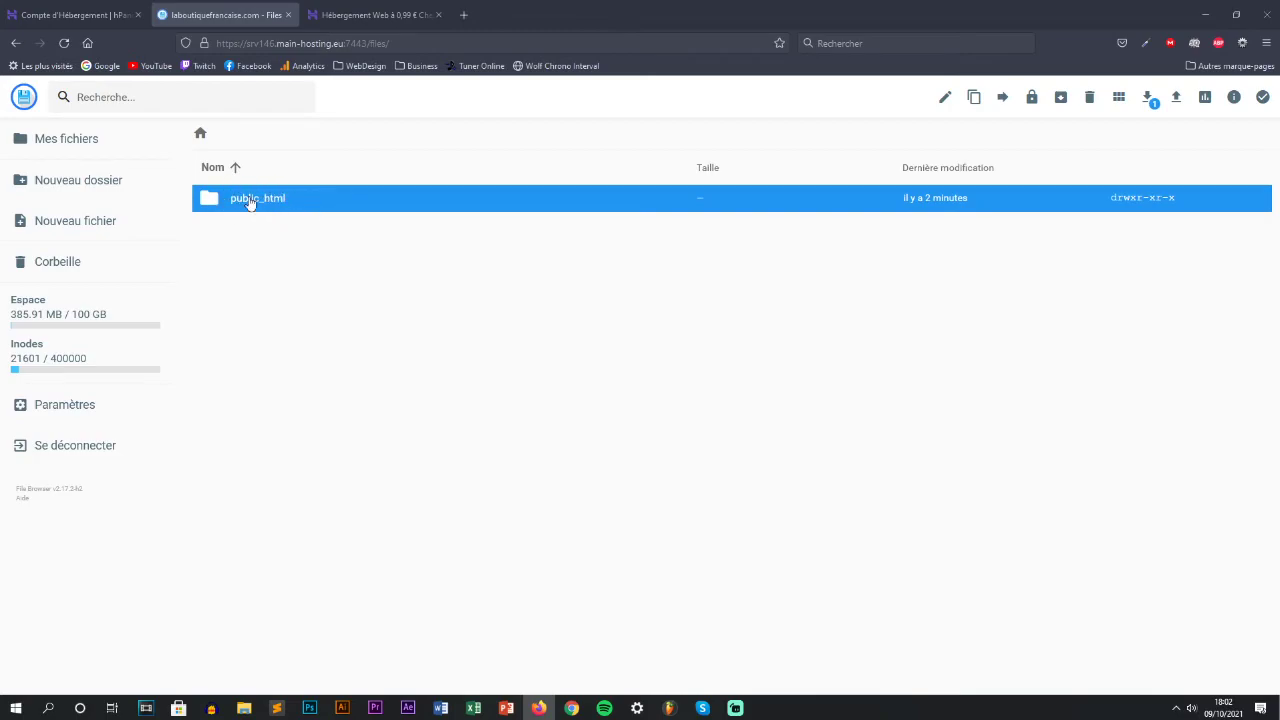
{"action": "double_click", "coordinate": [334, 200]}
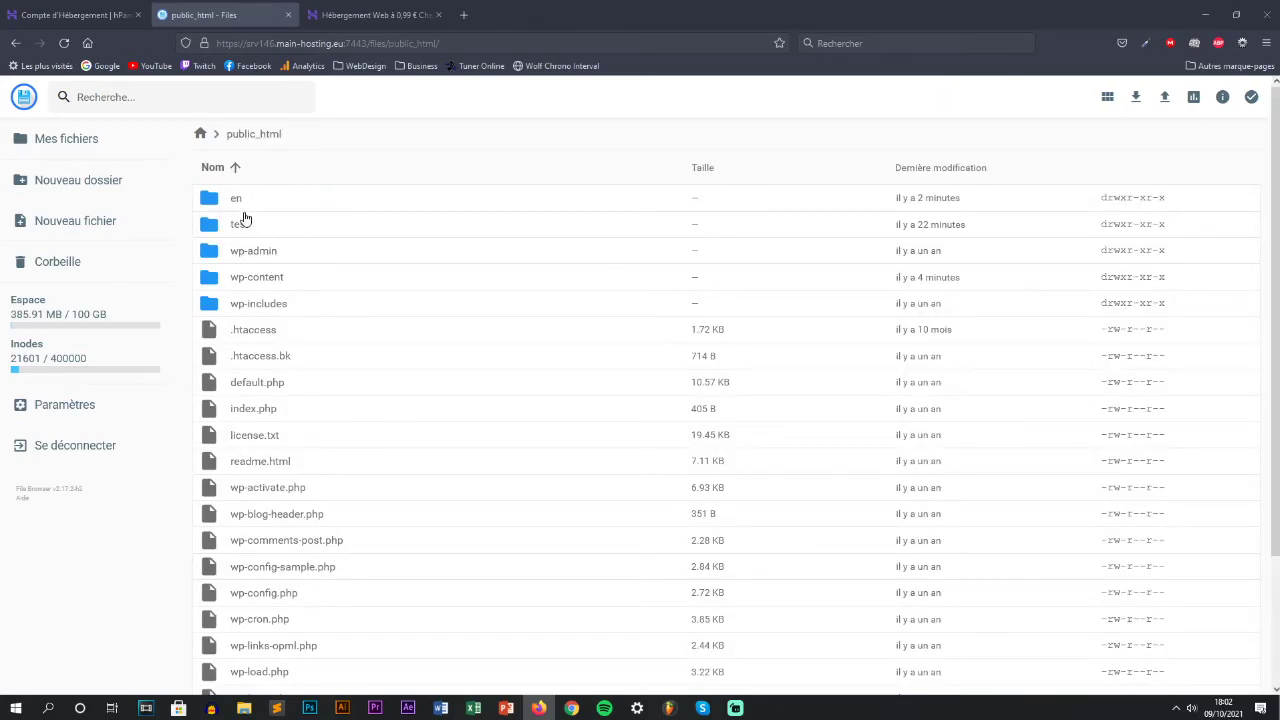
{"action": "left_click", "coordinate": [246, 205]}
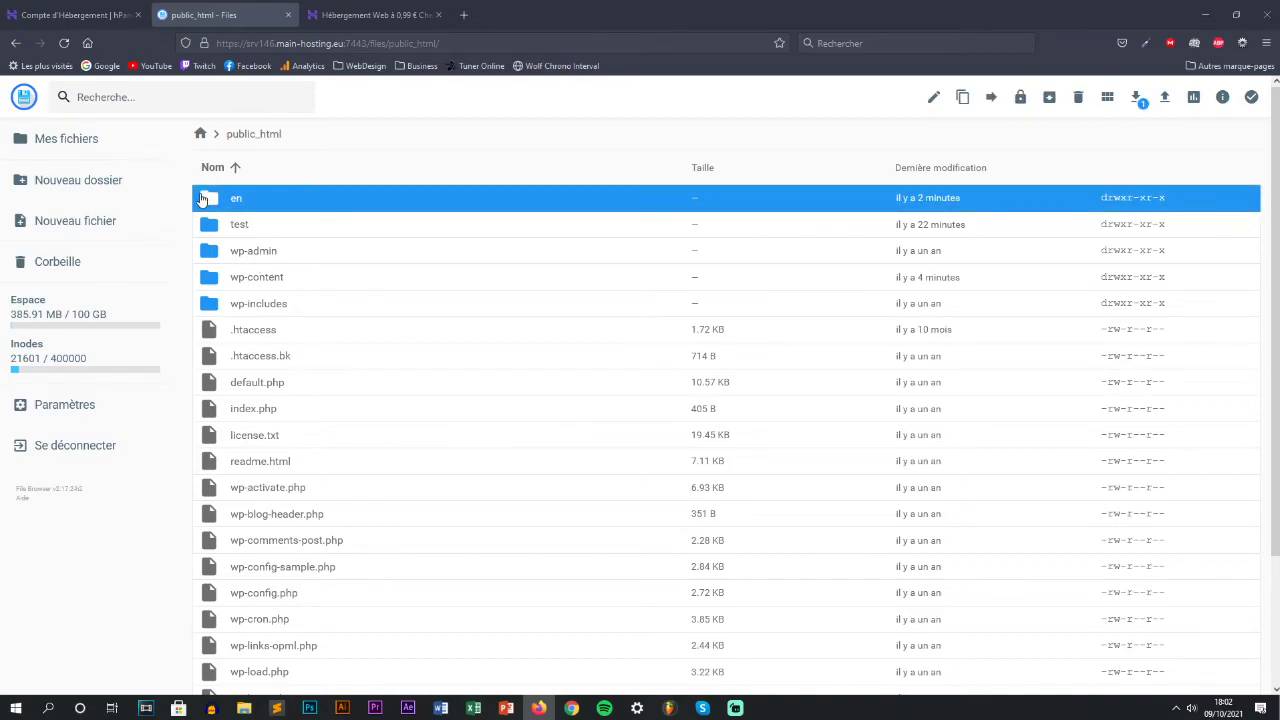
{"action": "left_click", "coordinate": [247, 227]}
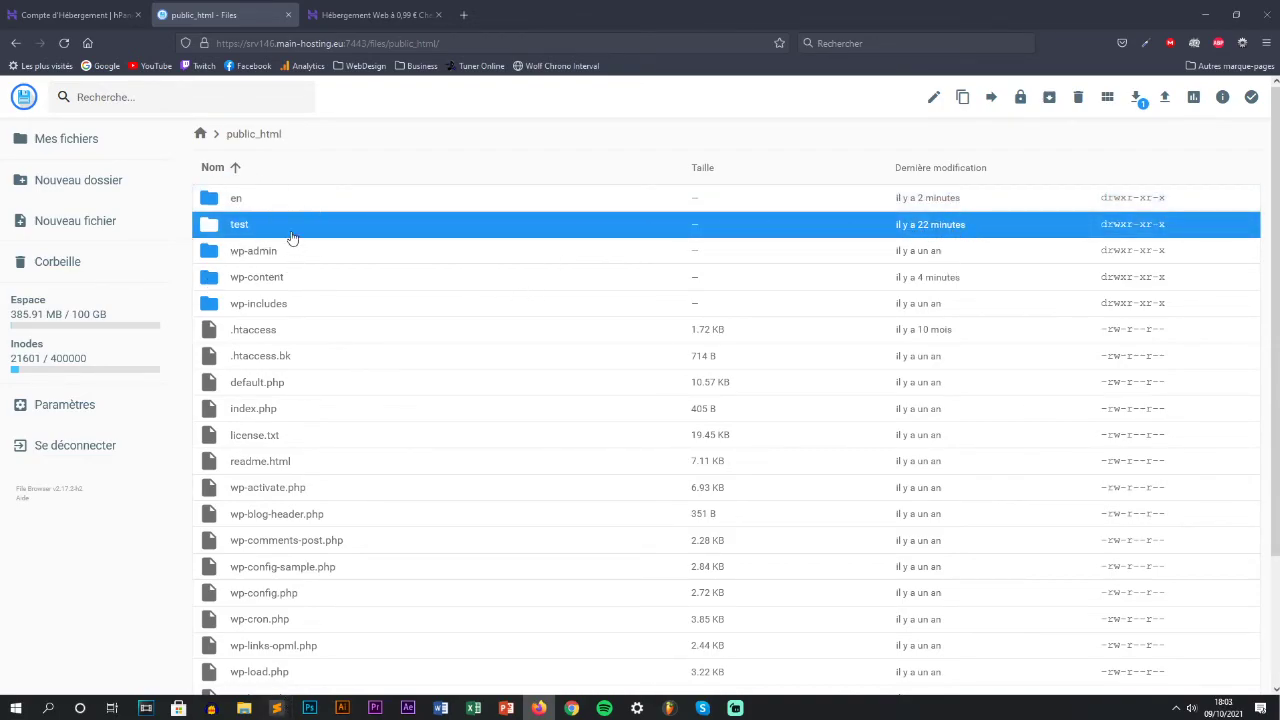
{"action": "left_click", "coordinate": [252, 206]}
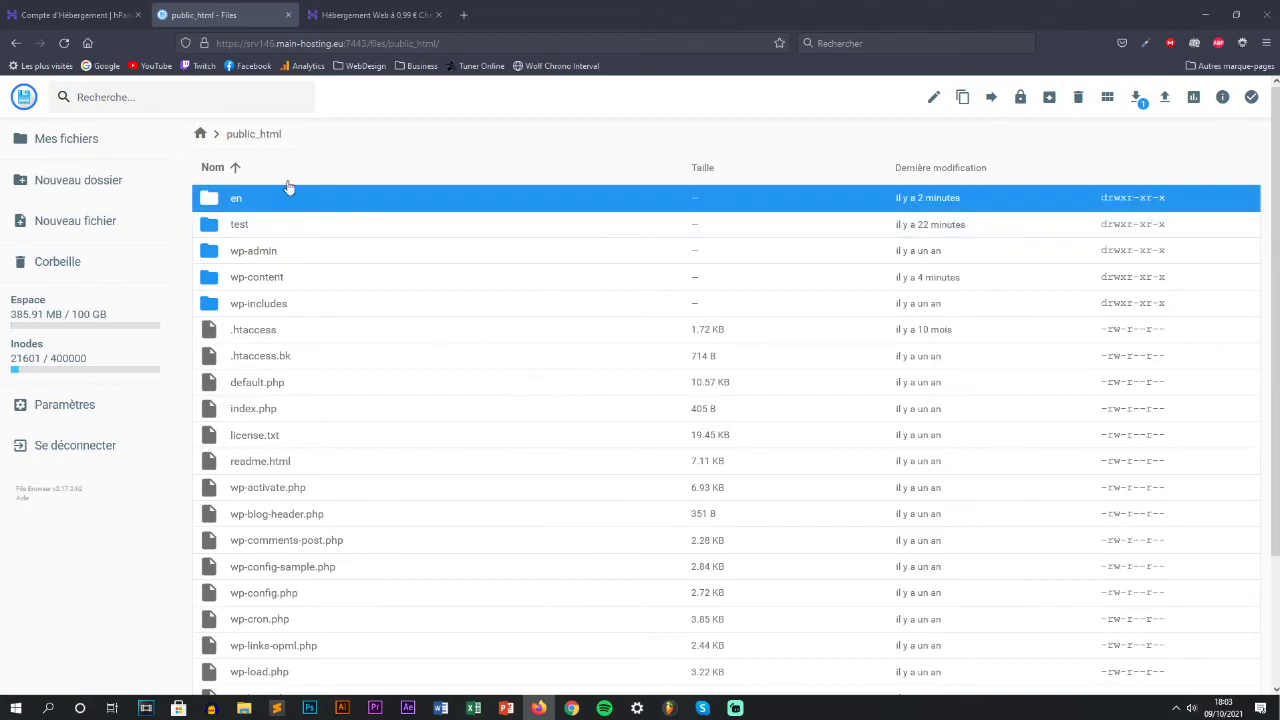
- Open the "en" folder and examine the WordPress files installed in it
{"action": "double_click", "coordinate": [461, 214]}
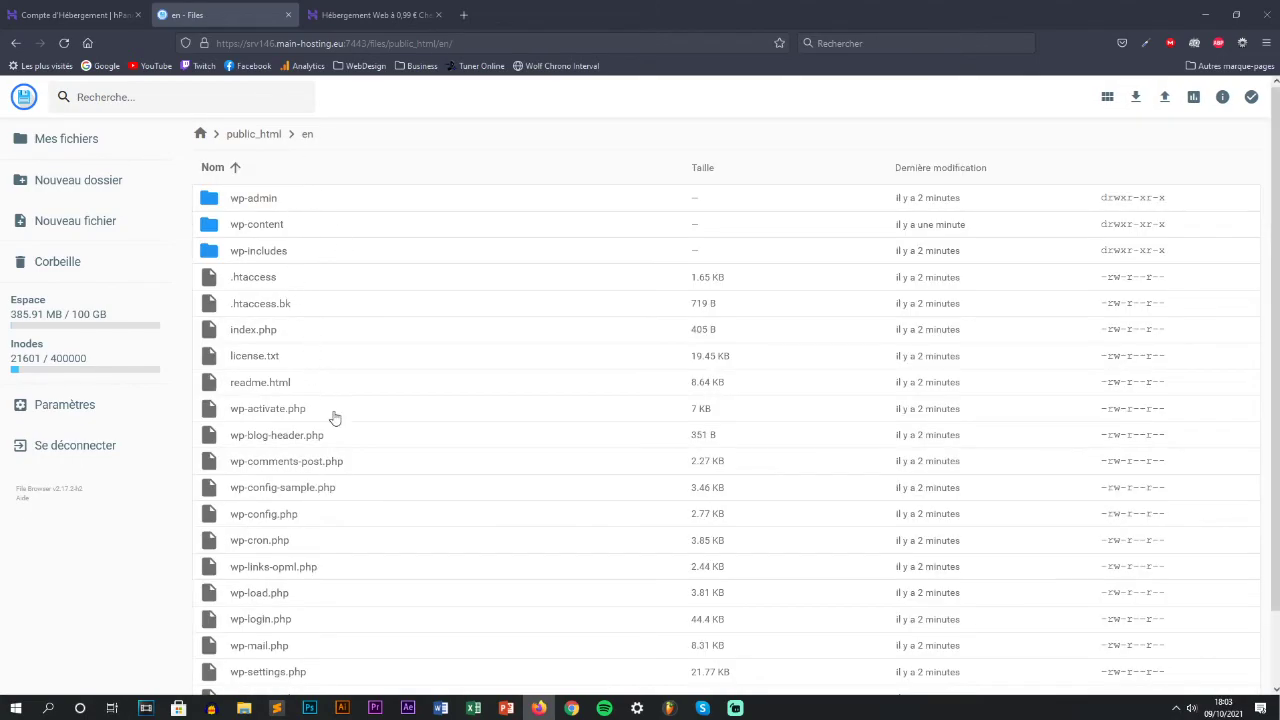
{"action": "scroll", "coordinate": [405, 420], "scroll_direction": "down", "scroll_amount": 2}
{"action": "scroll", "coordinate": [390, 335], "scroll_direction": "up", "scroll_amount": 2}
{"action": "scroll", "coordinate": [390, 330], "scroll_direction": "down", "scroll_amount": 2}
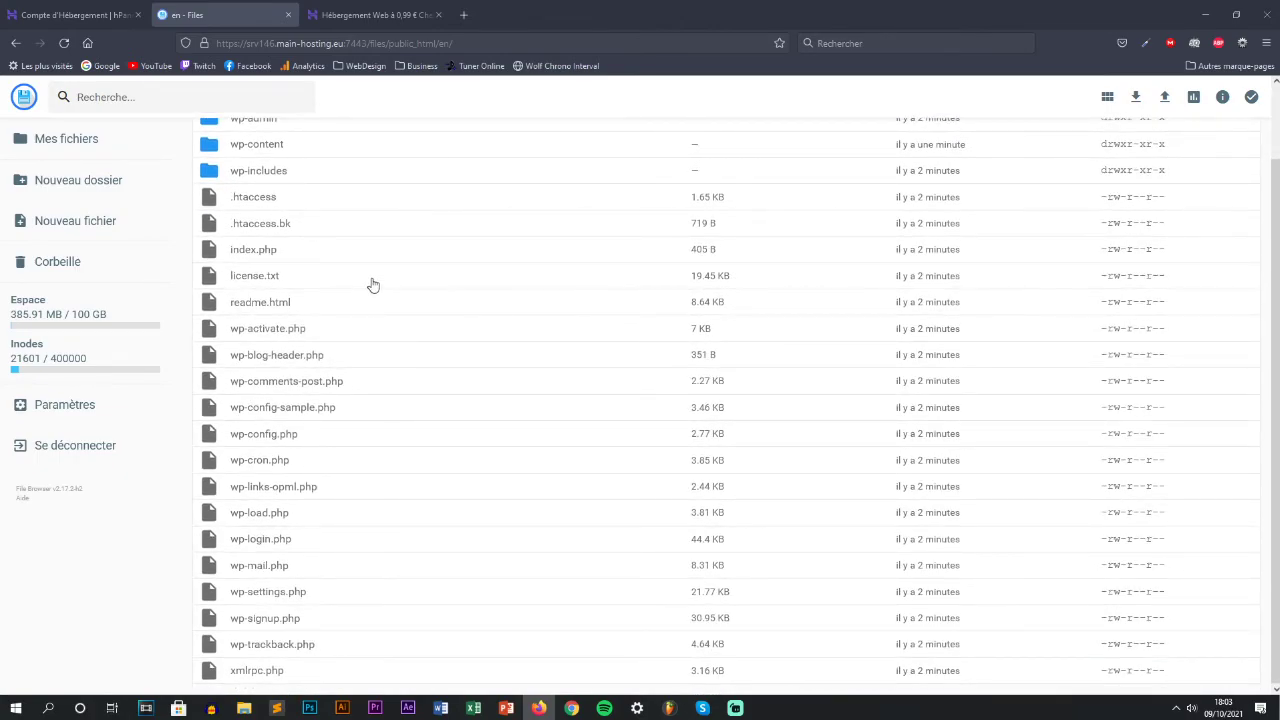
- Go back to the open Hostinger web hosting offers page to look at the plans and their prices
{"action": "left_click", "coordinate": [372, 14]}
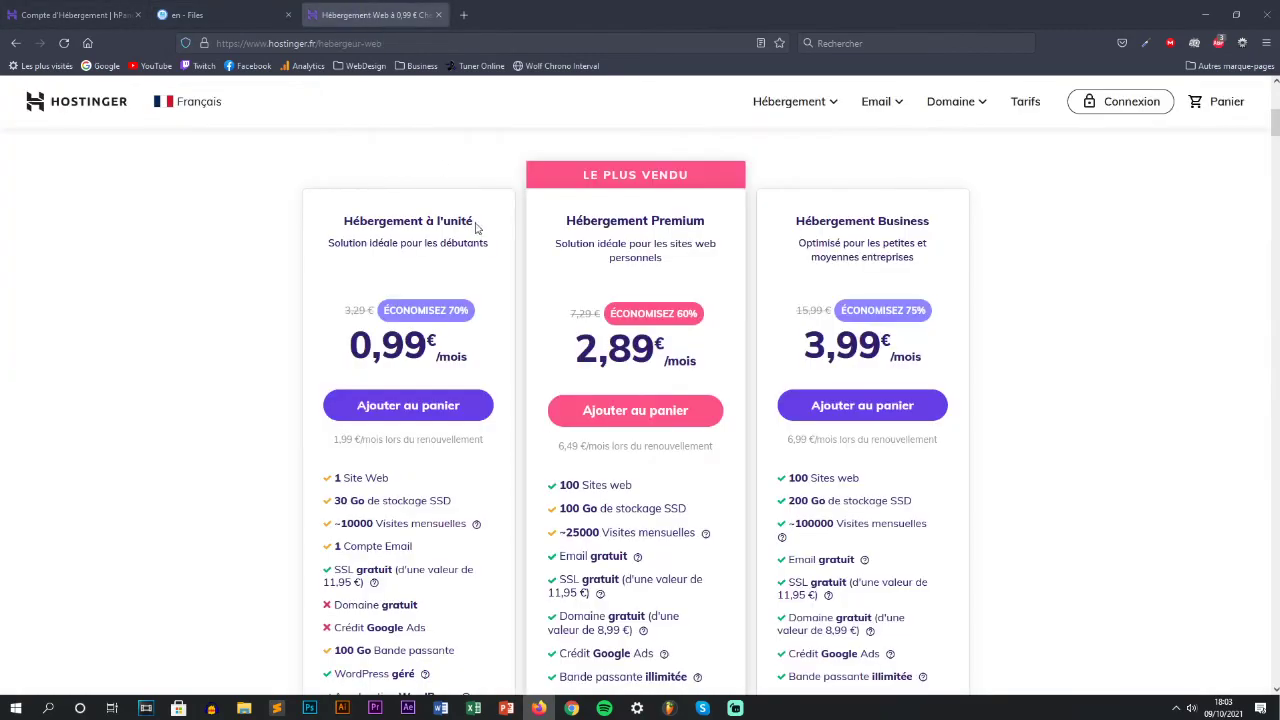